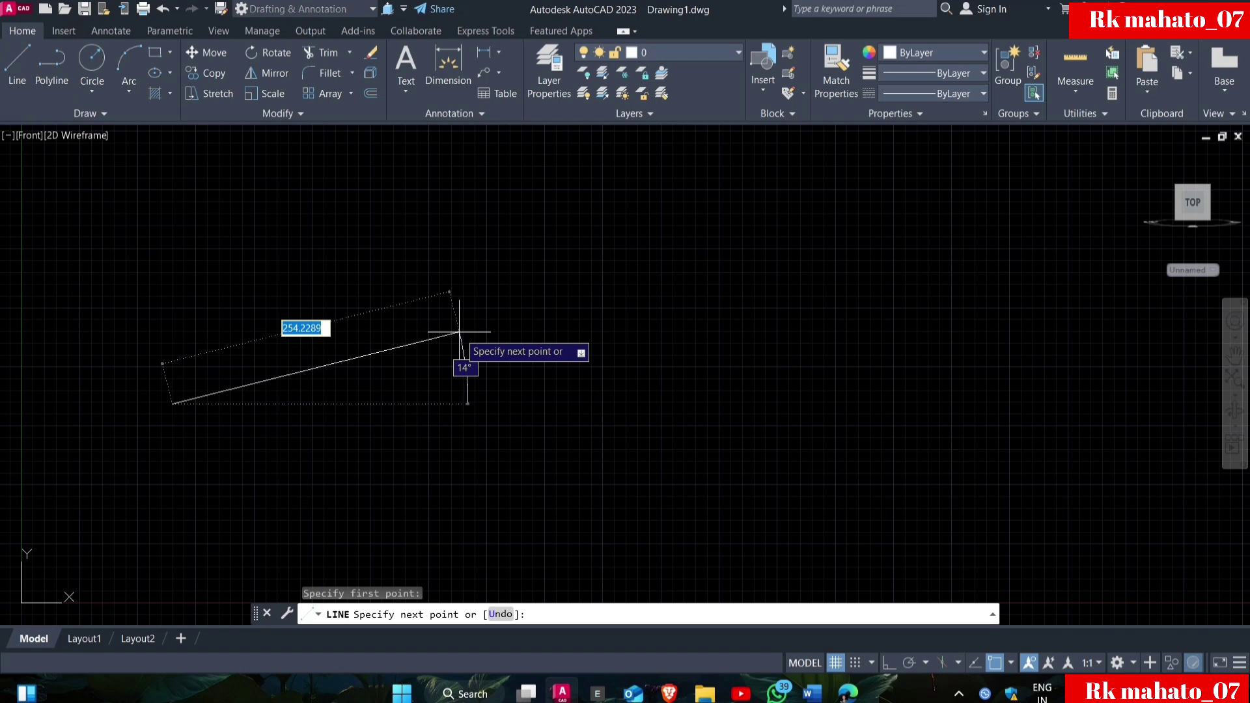
- With ortho on, draw a 93-unit horizontal line to the right, followed by a 90-unit line at 80 degrees from its end
{"action": "key", "text": "F8"}
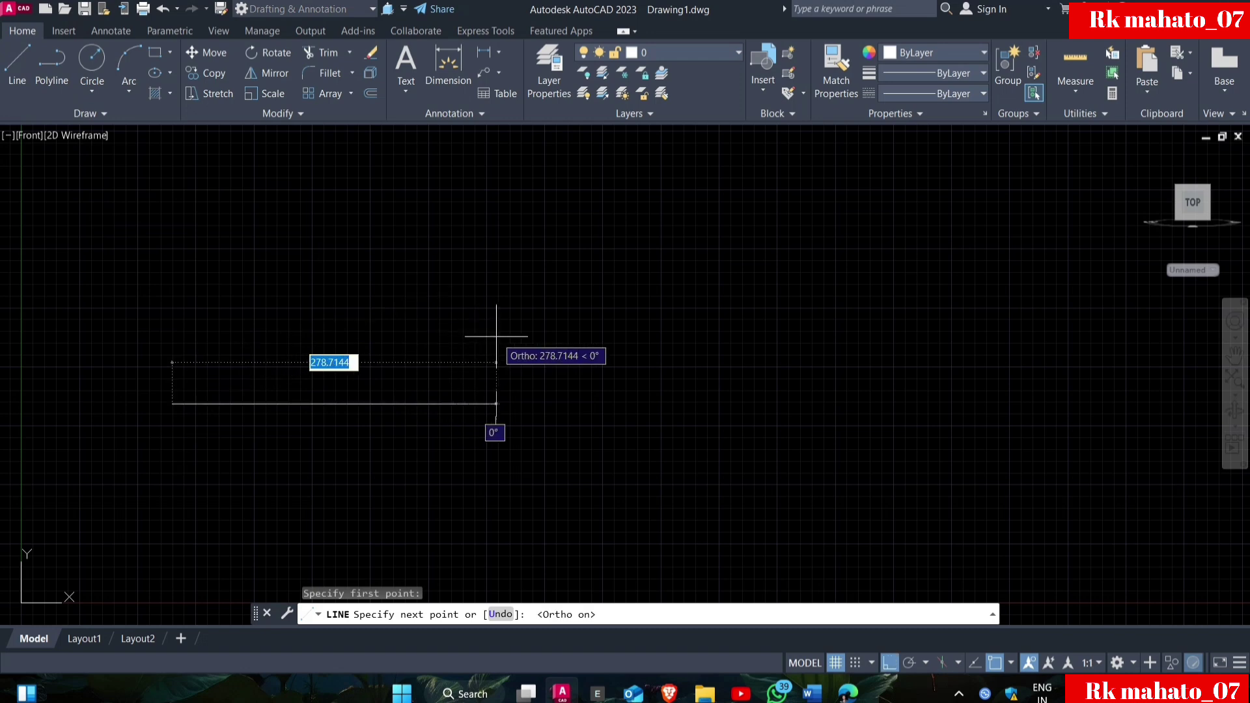
{"action": "type", "text": "93"}
{"action": "key", "text": "Return"}
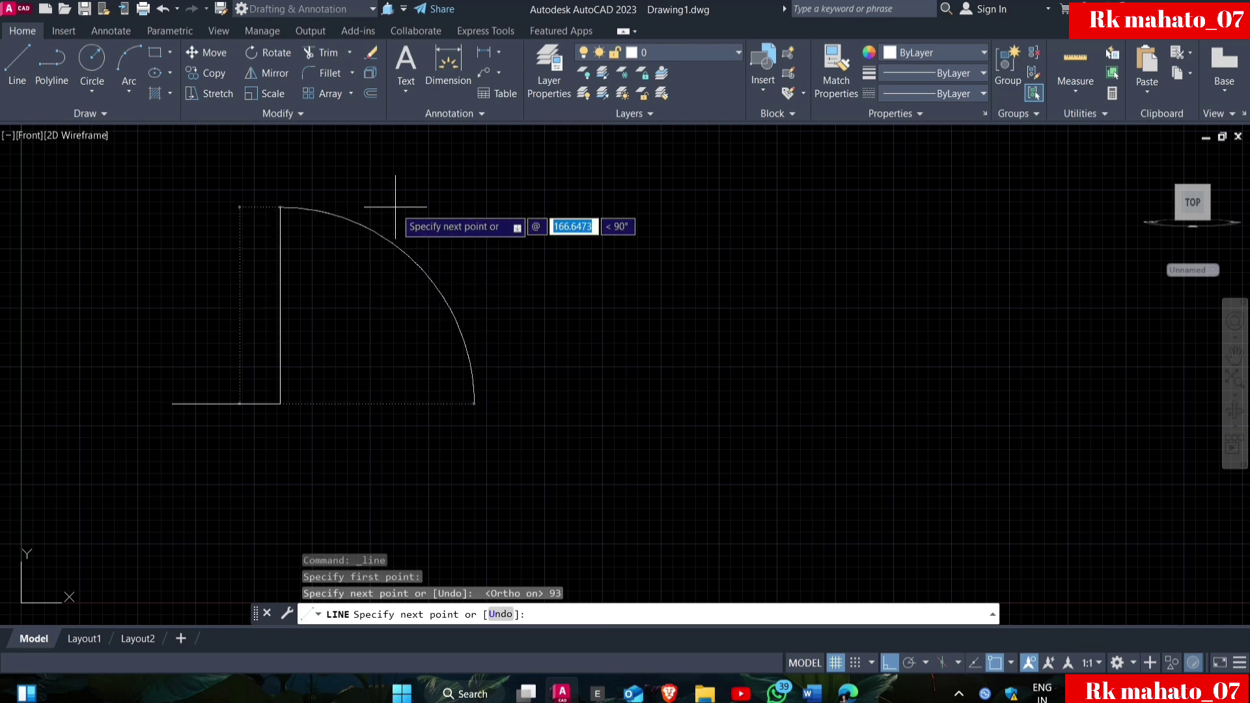
{"action": "type", "text": "90"}
{"action": "key", "text": "Tab"}
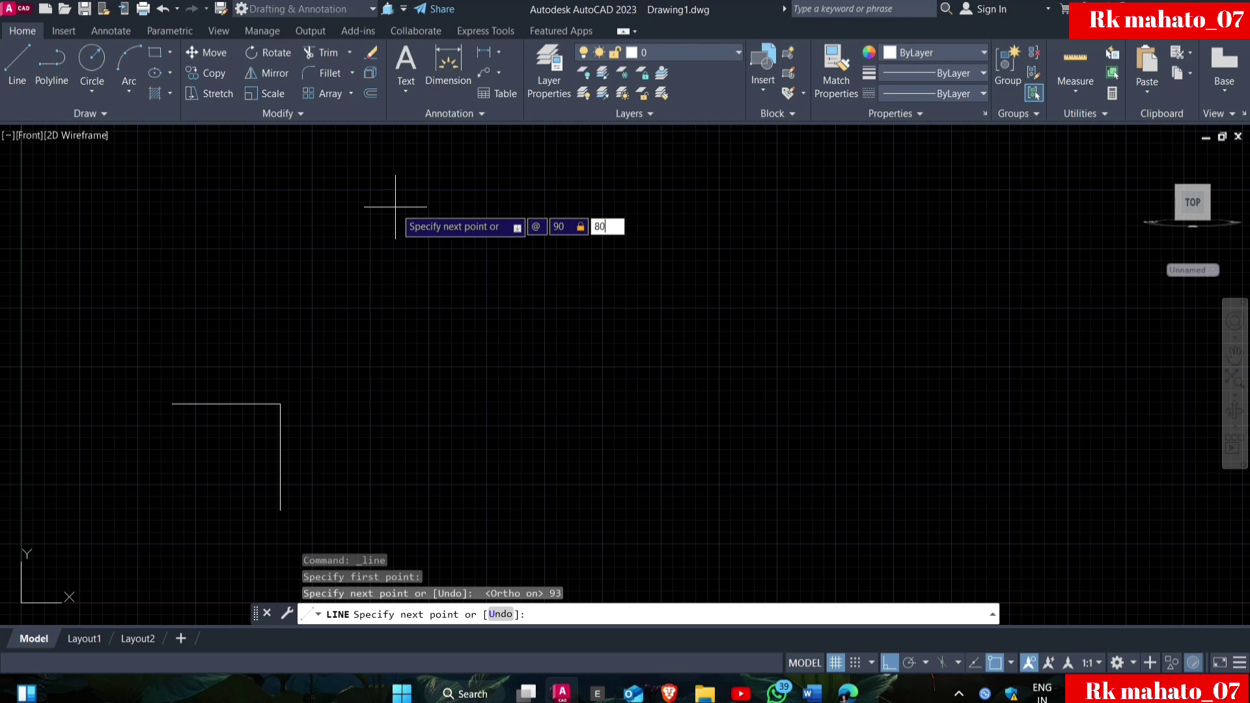
{"action": "type", "text": "80"}
{"action": "key", "text": "Return"}
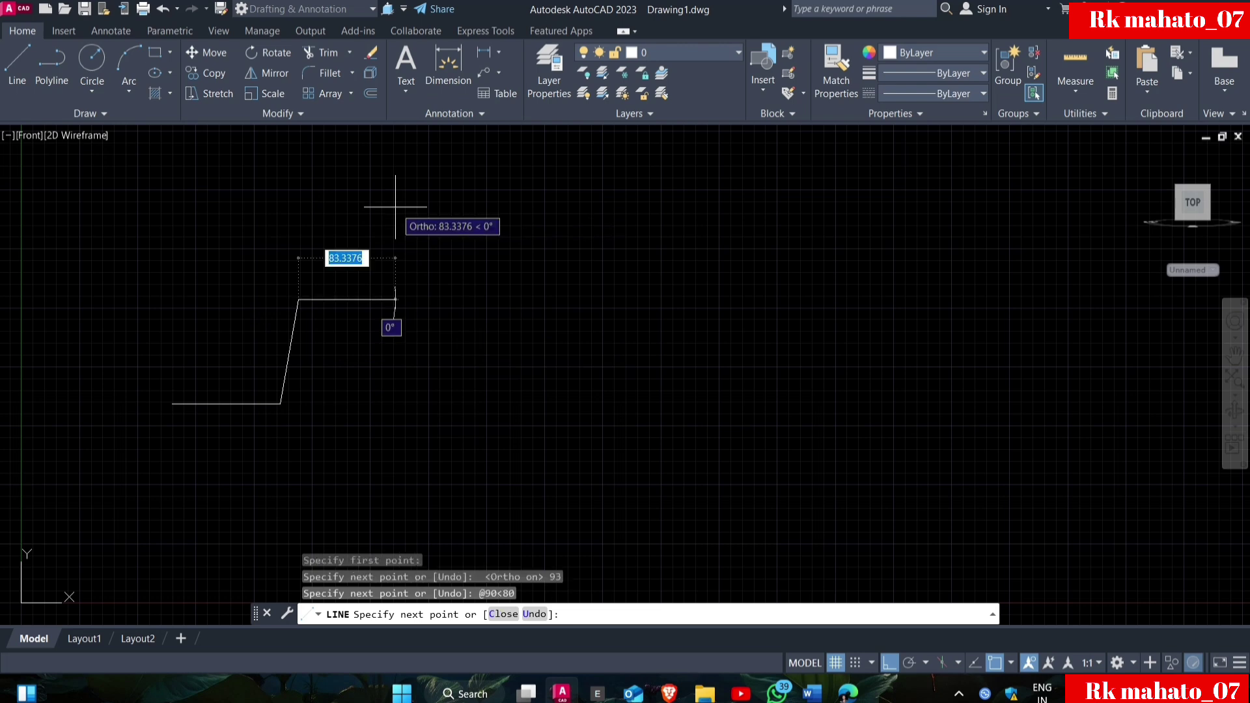
{"action": "key", "text": "Escape"}
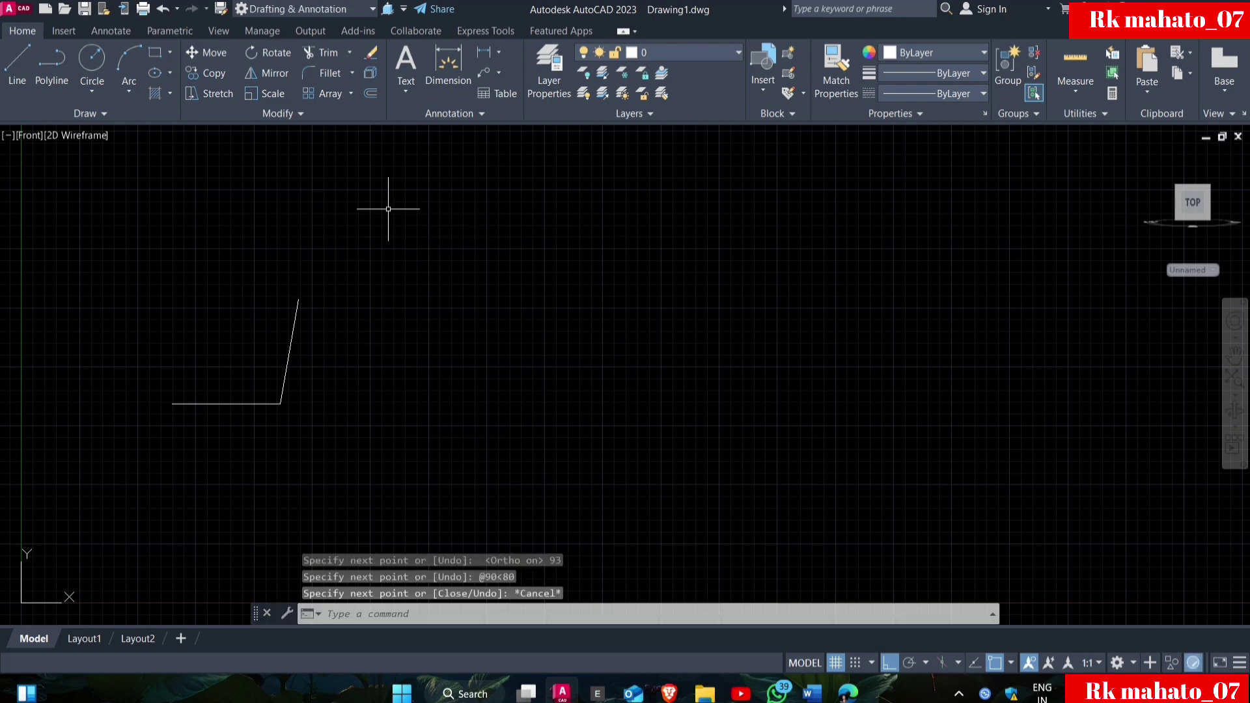
- Offset the slanted line to its left and the horizontal line upward, both by 20 units
{"action": "key", "text": "Return"}
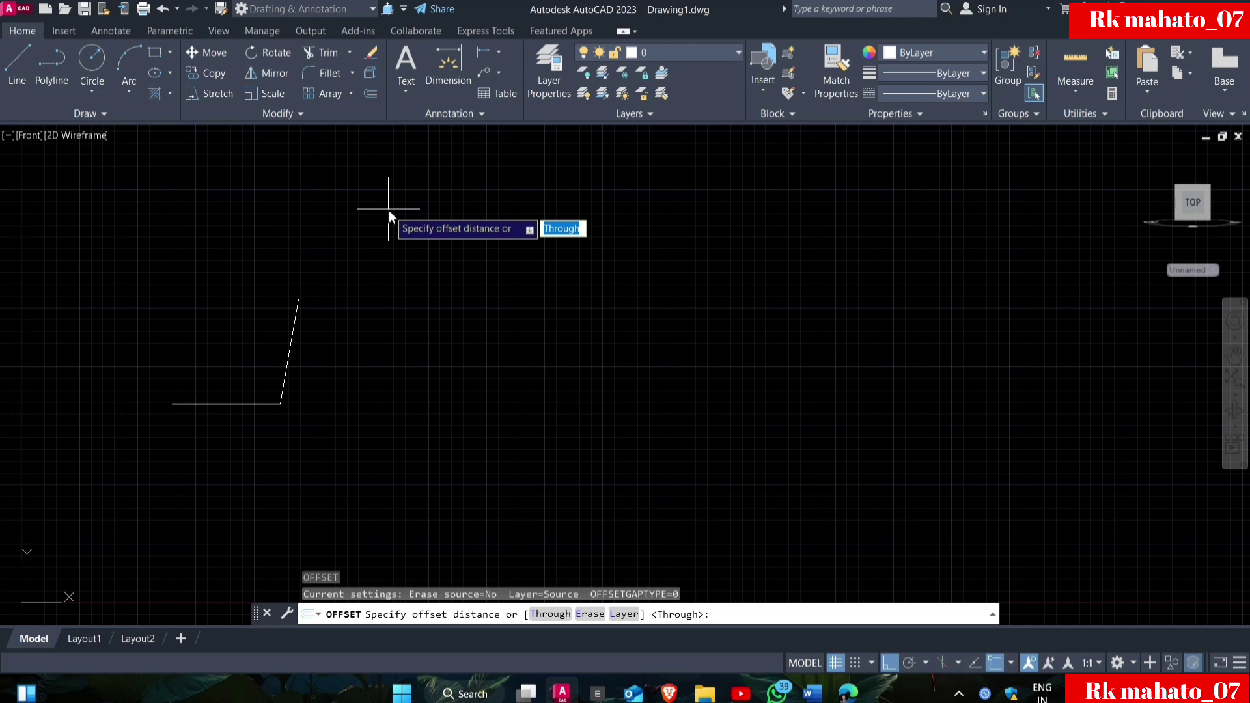
{"action": "type", "text": "20"}
{"action": "key", "text": "Return"}
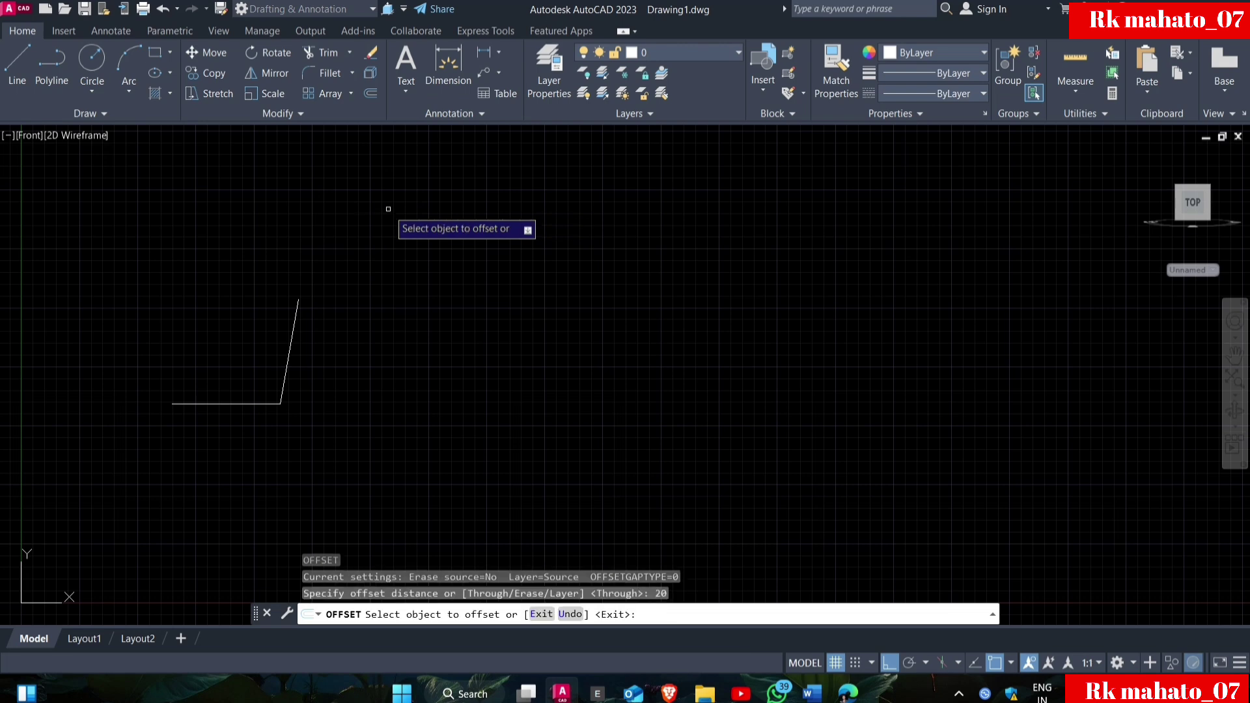
{"action": "scroll", "coordinate": [289, 346], "scroll_direction": "up", "scroll_amount": 2}
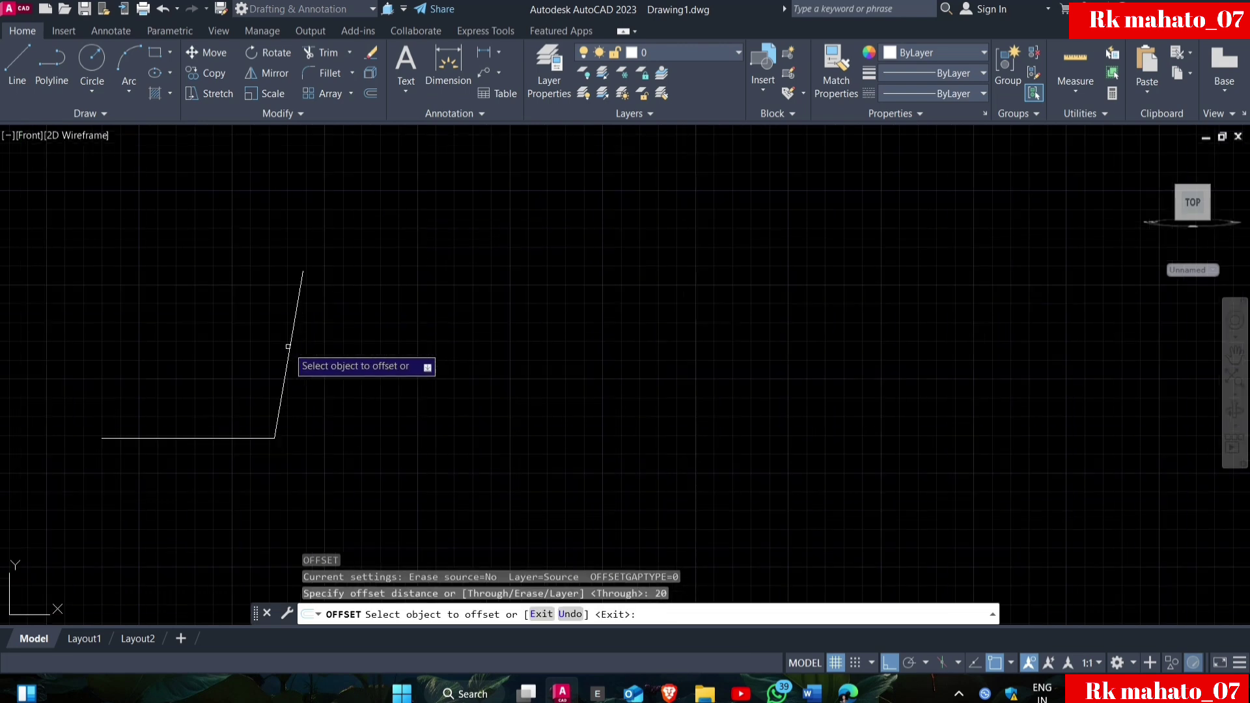
{"action": "left_click", "coordinate": [288, 346]}
{"action": "left_click", "coordinate": [195, 313]}
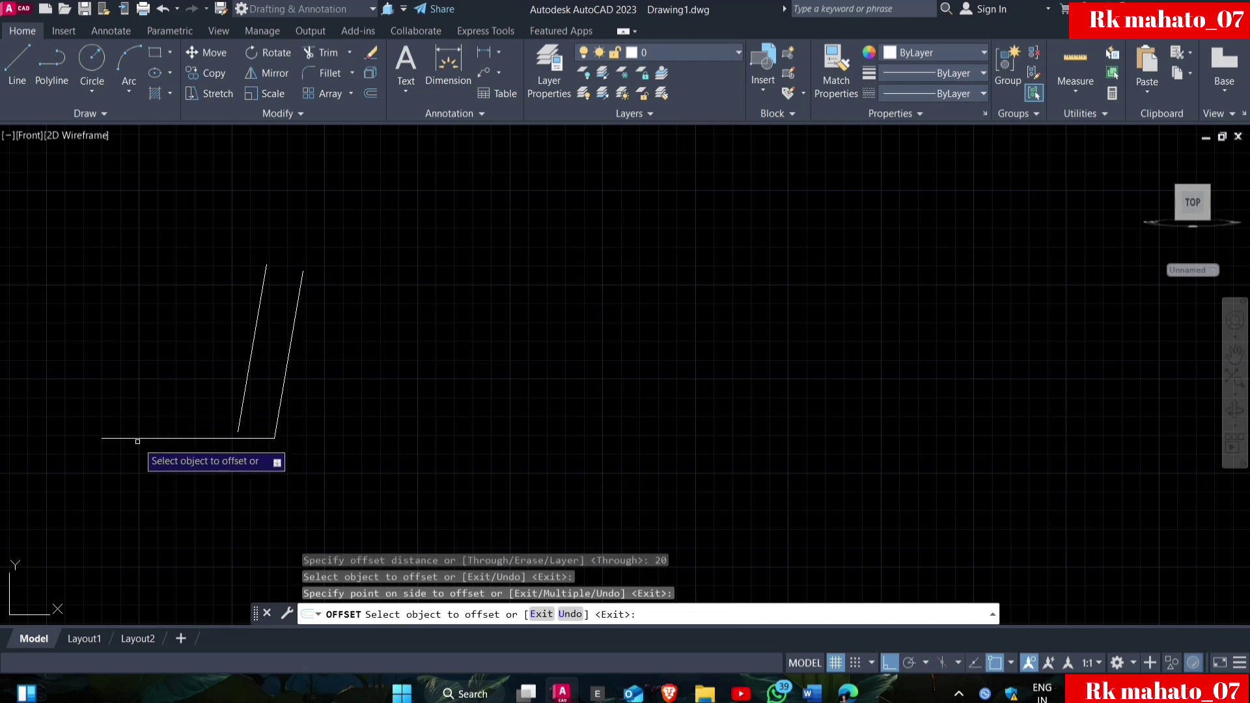
{"action": "left_click", "coordinate": [138, 438]}
{"action": "left_click", "coordinate": [159, 309]}
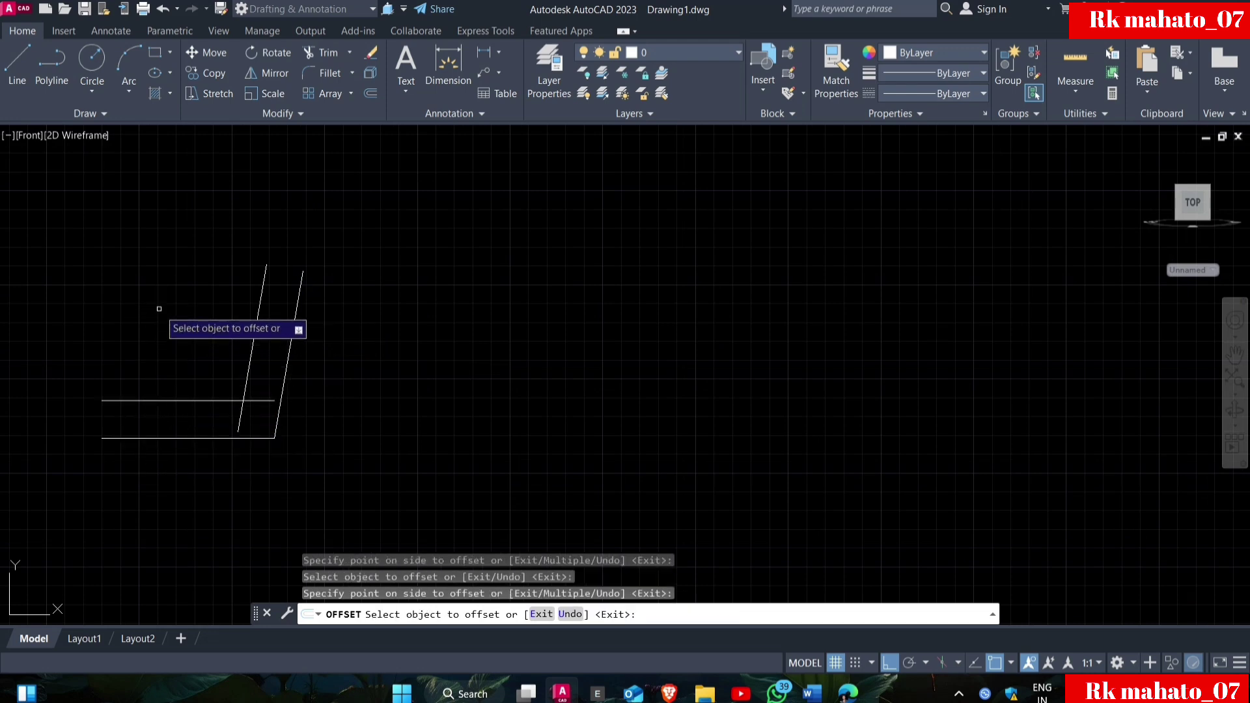
{"action": "key", "text": "Escape"}
- Close the left end of the horizontal pair and the upper end of the slanted pair with connecting lines
{"action": "type", "text": "l"}
{"action": "key", "text": "Return"}
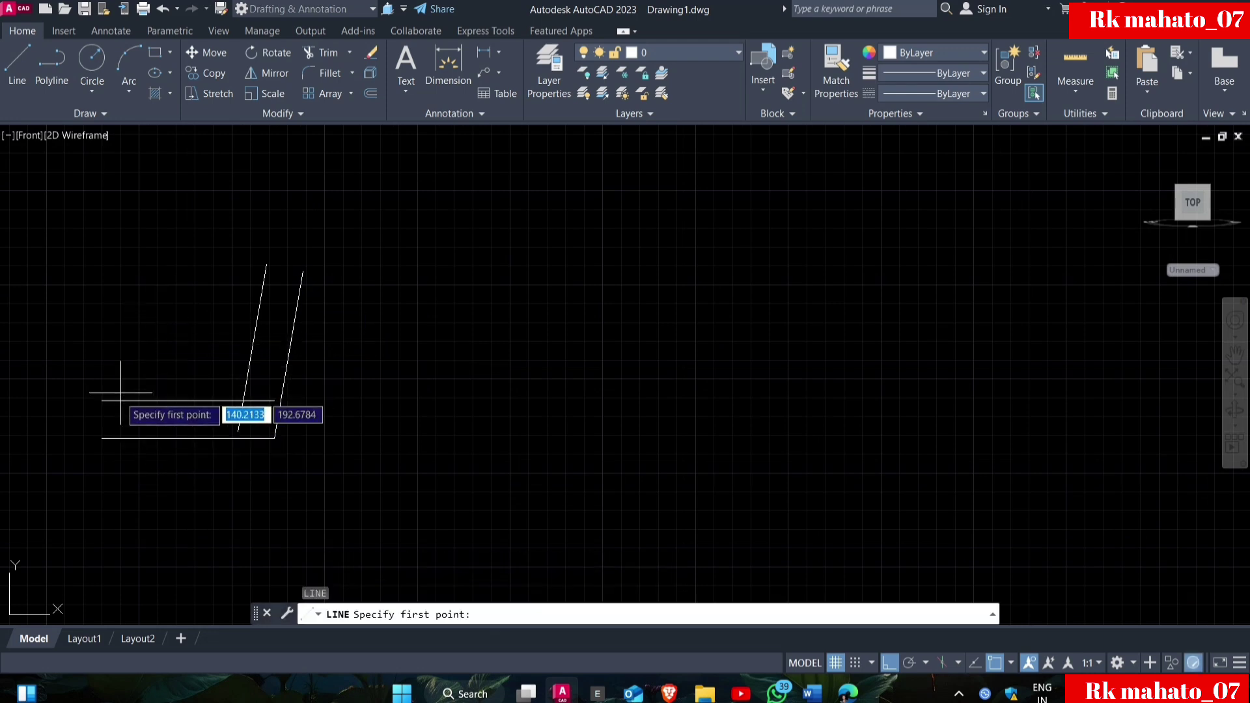
{"action": "left_click", "coordinate": [102, 438]}
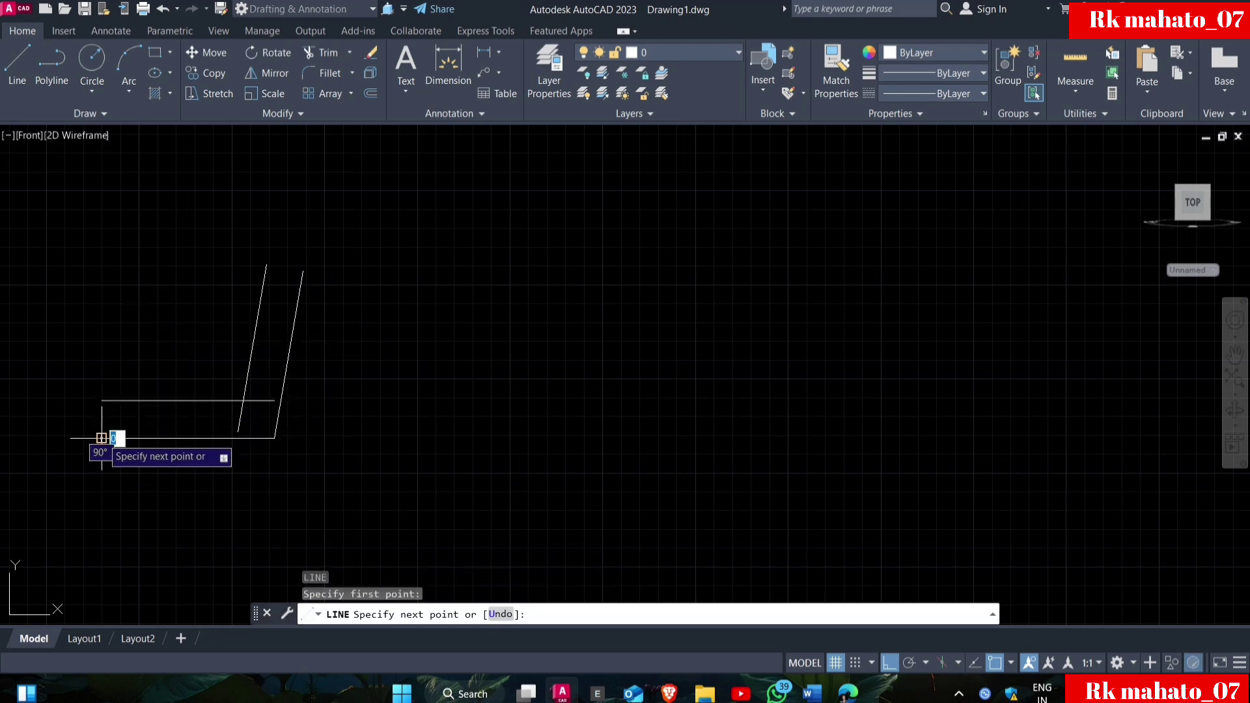
{"action": "left_click", "coordinate": [102, 400]}
{"action": "key", "text": "Return"}
{"action": "key", "text": "Return"}
{"action": "left_click", "coordinate": [266, 264]}
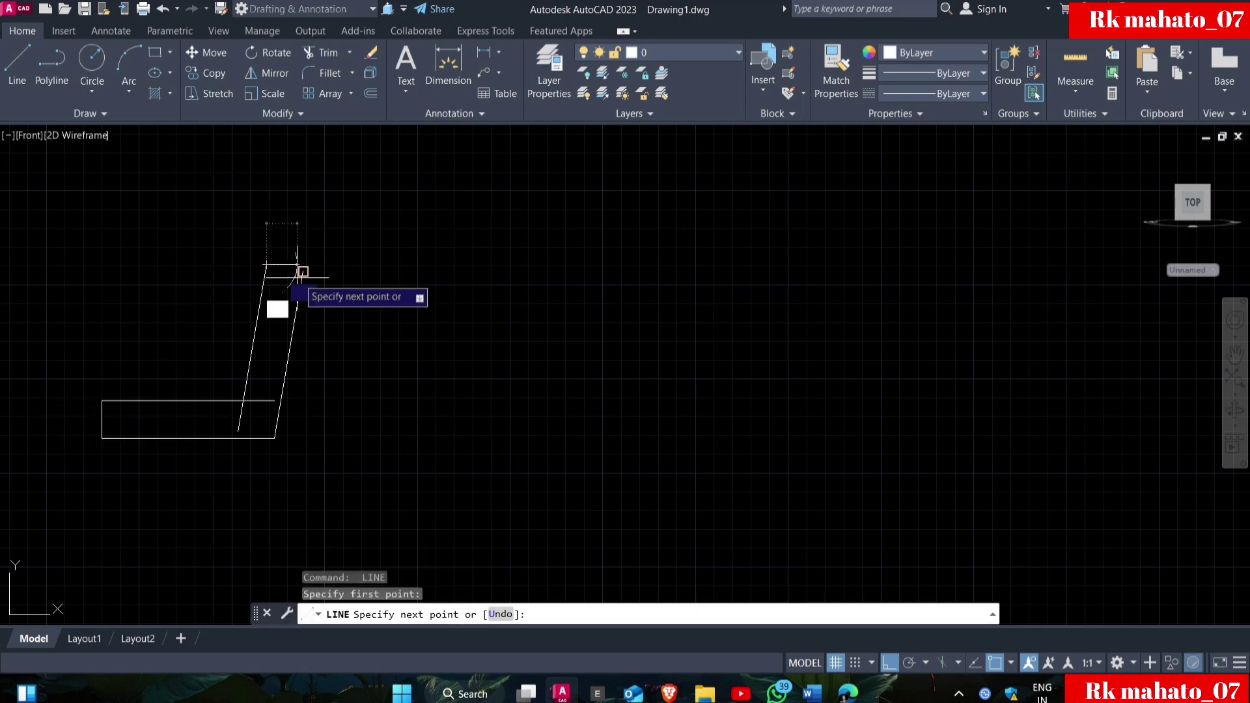
{"action": "left_click", "coordinate": [303, 270]}
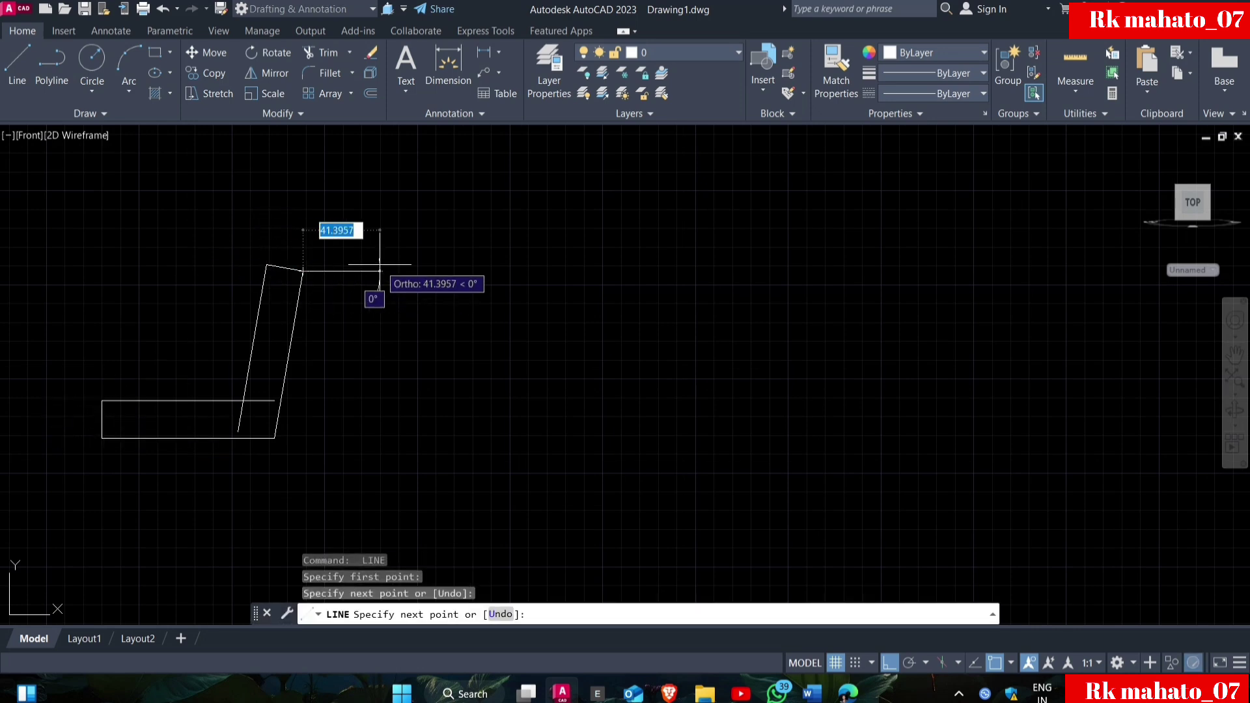
{"action": "key", "text": "Return"}
- Trim the overlapping ends of the two offset lines at the inner corner of the L-shaped profile
{"action": "type", "text": "tr"}
{"action": "key", "text": "Return"}
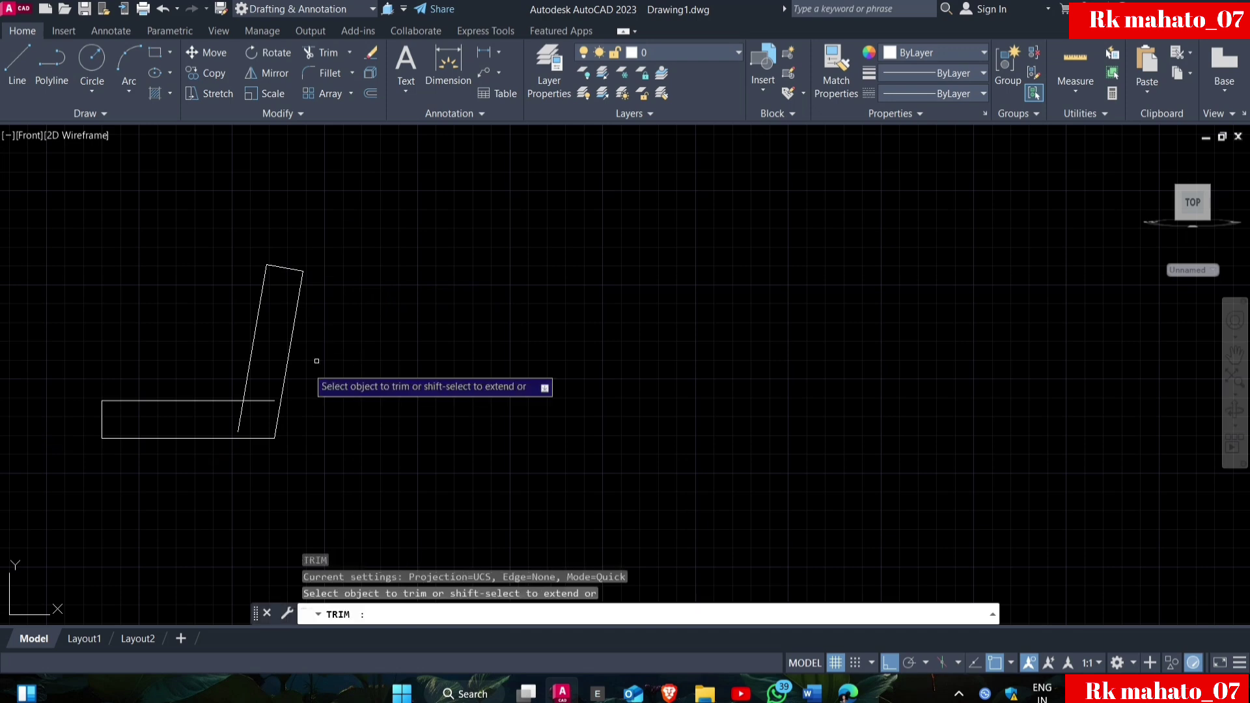
{"action": "left_click_drag", "start_coordinate": [231, 422], "coordinate": [263, 399]}
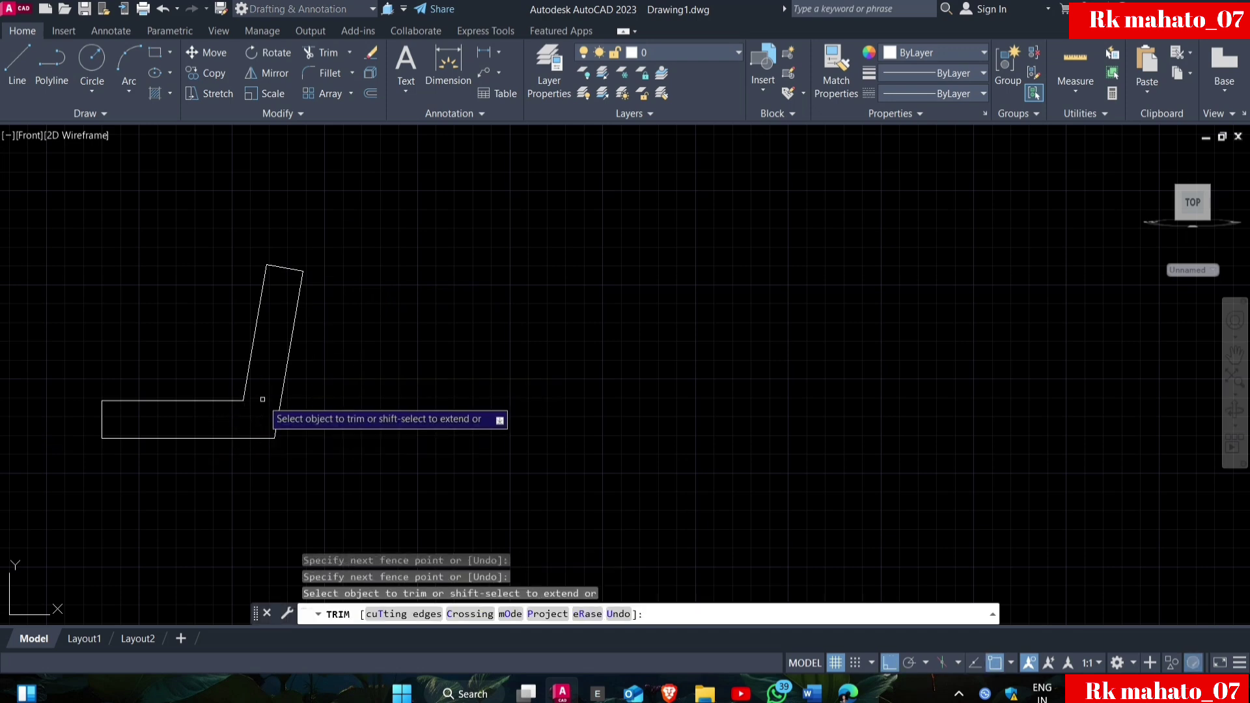
{"action": "key", "text": "Escape"}
- Fillet the inner corner between the slanted and horizontal offset lines with a radius of 27
{"action": "type", "text": "f"}
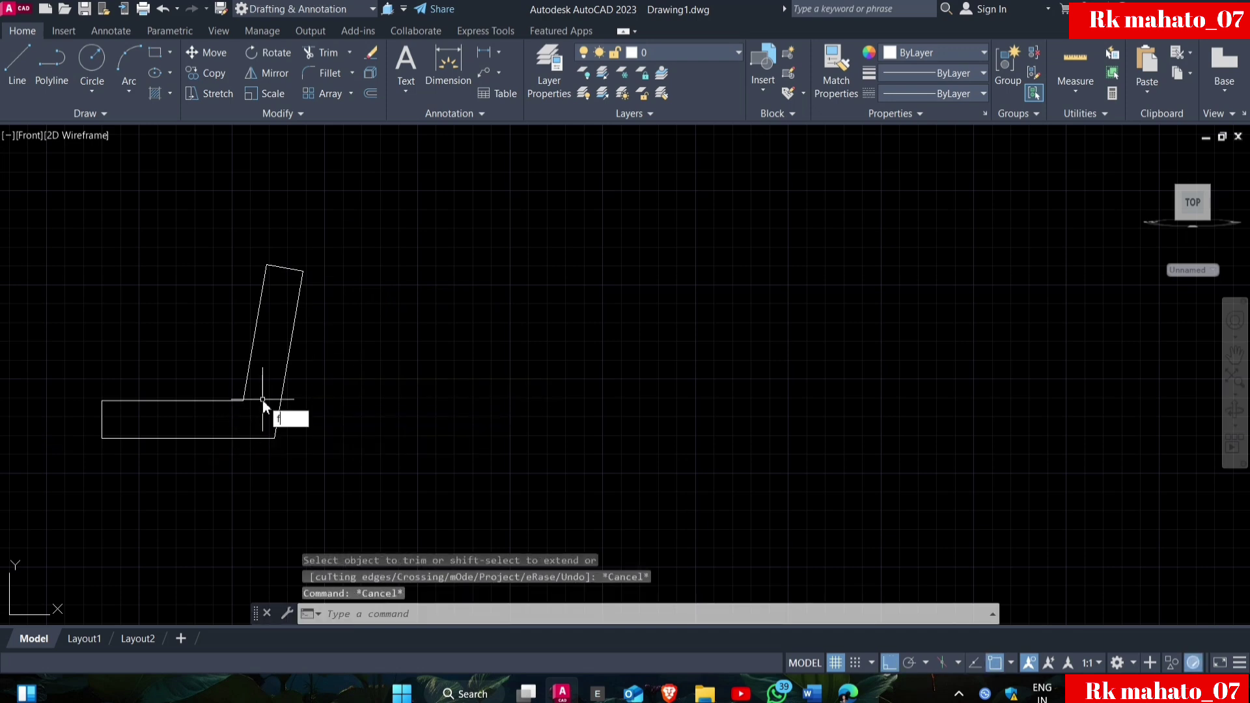
{"action": "key", "text": "Return"}
{"action": "type", "text": "r"}
{"action": "key", "text": "Return"}
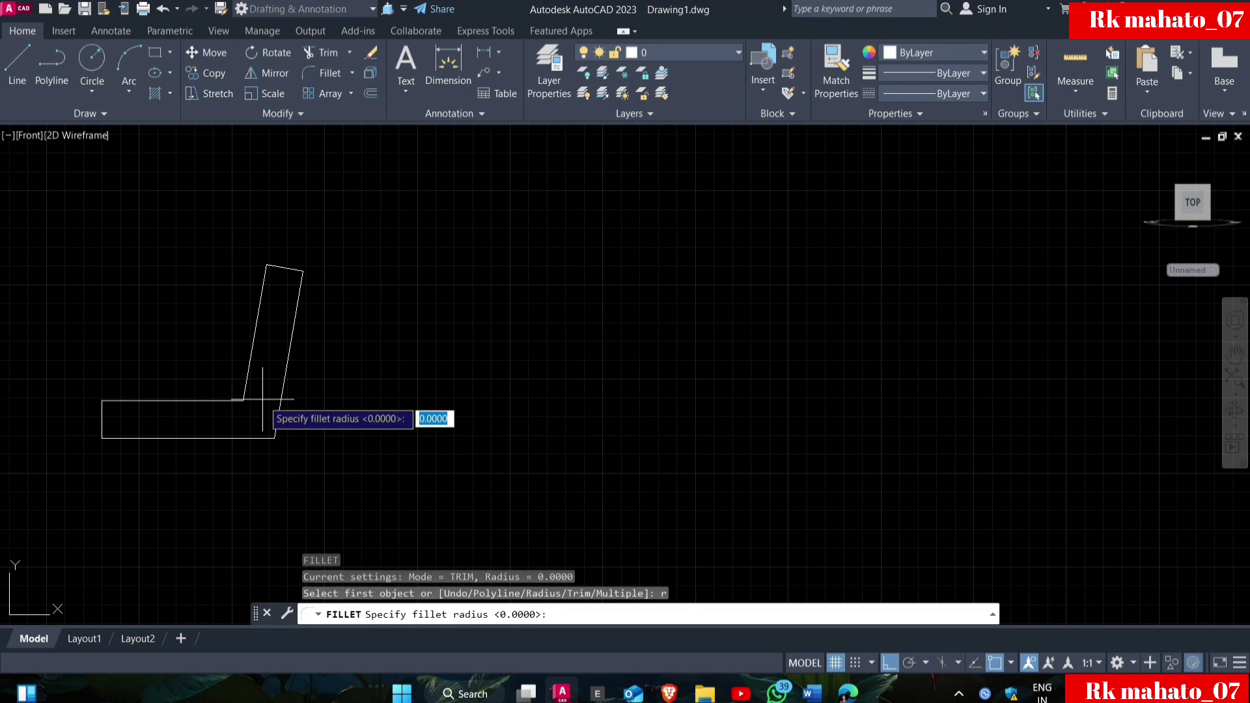
{"action": "type", "text": "27"}
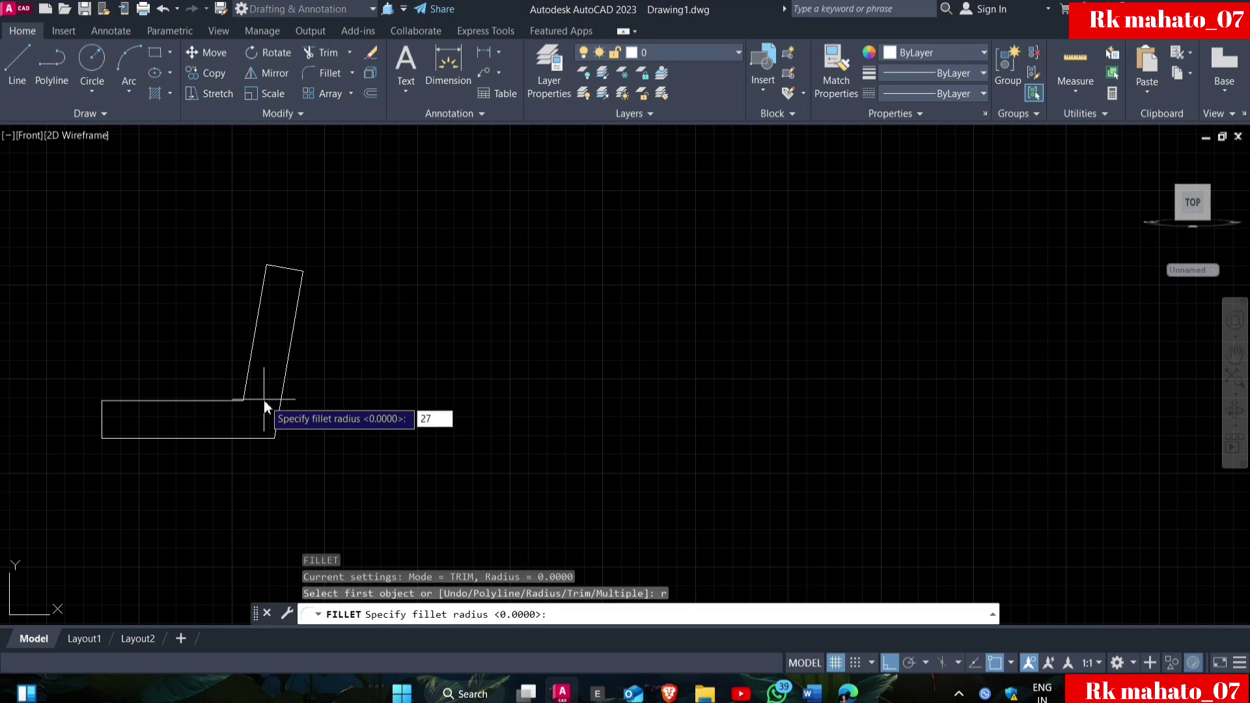
{"action": "key", "text": "Return"}
{"action": "left_click", "coordinate": [247, 381]}
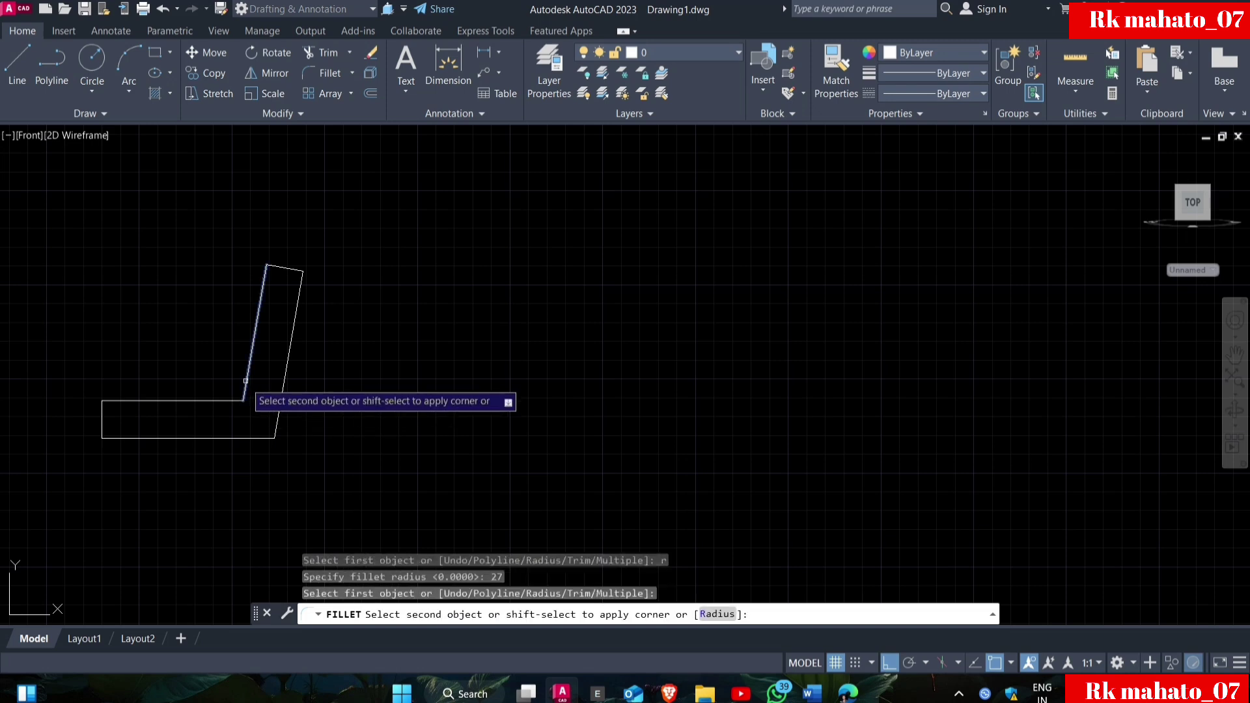
{"action": "left_click", "coordinate": [232, 399]}
{"action": "key", "text": "Return"}
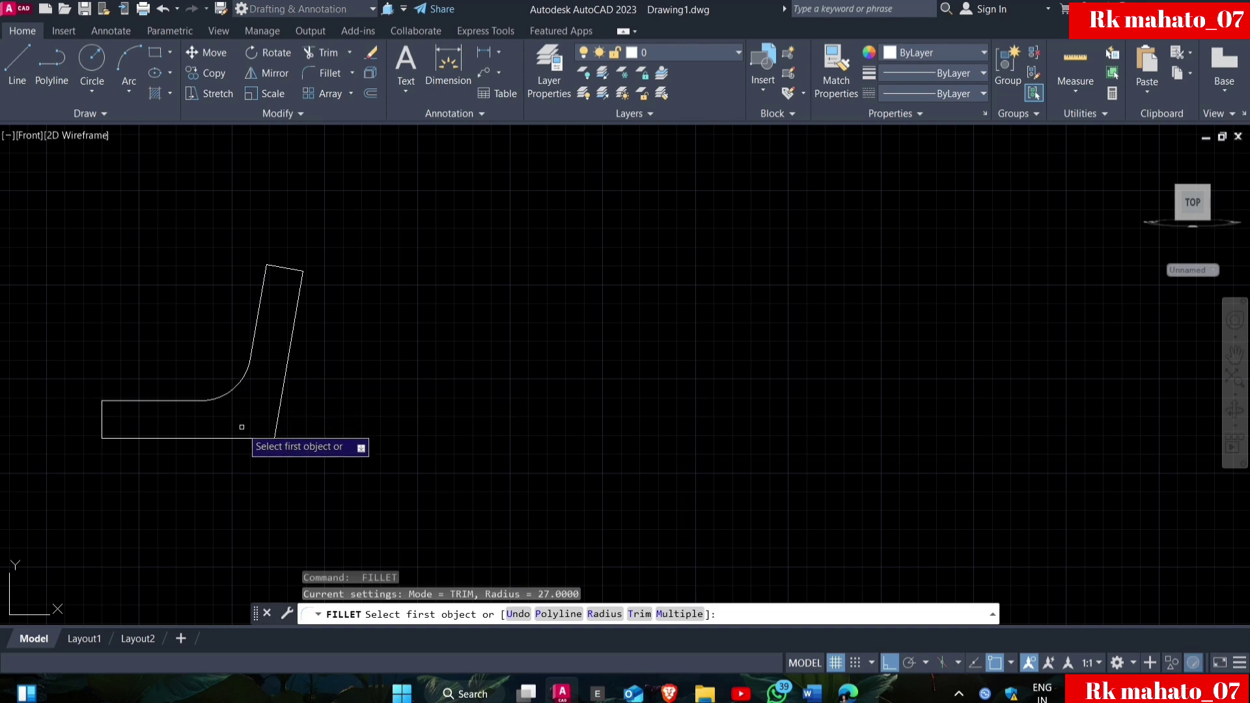
{"action": "key", "text": "Escape"}
- Fillet the upper-left corners of the horizontal leg and of the slanted leg with a radius of 5
{"action": "key", "text": "Return"}
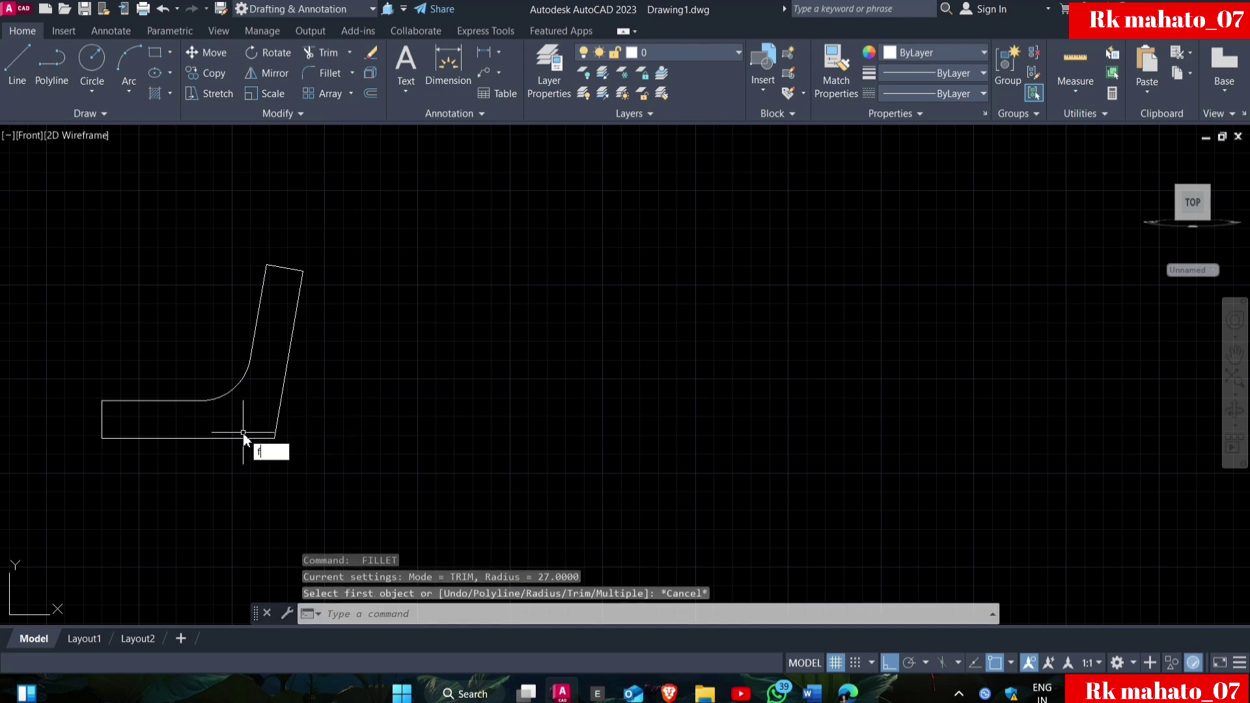
{"action": "type", "text": "r"}
{"action": "key", "text": "Return"}
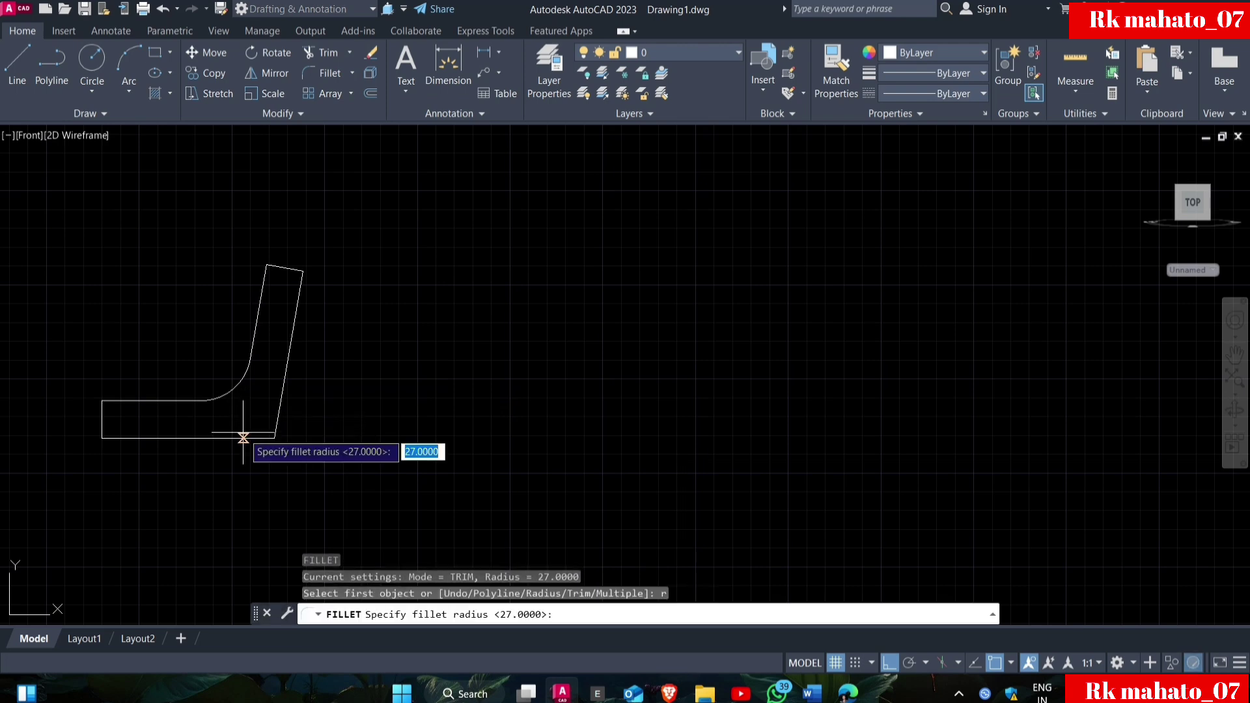
{"action": "type", "text": "5"}
{"action": "key", "text": "Return"}
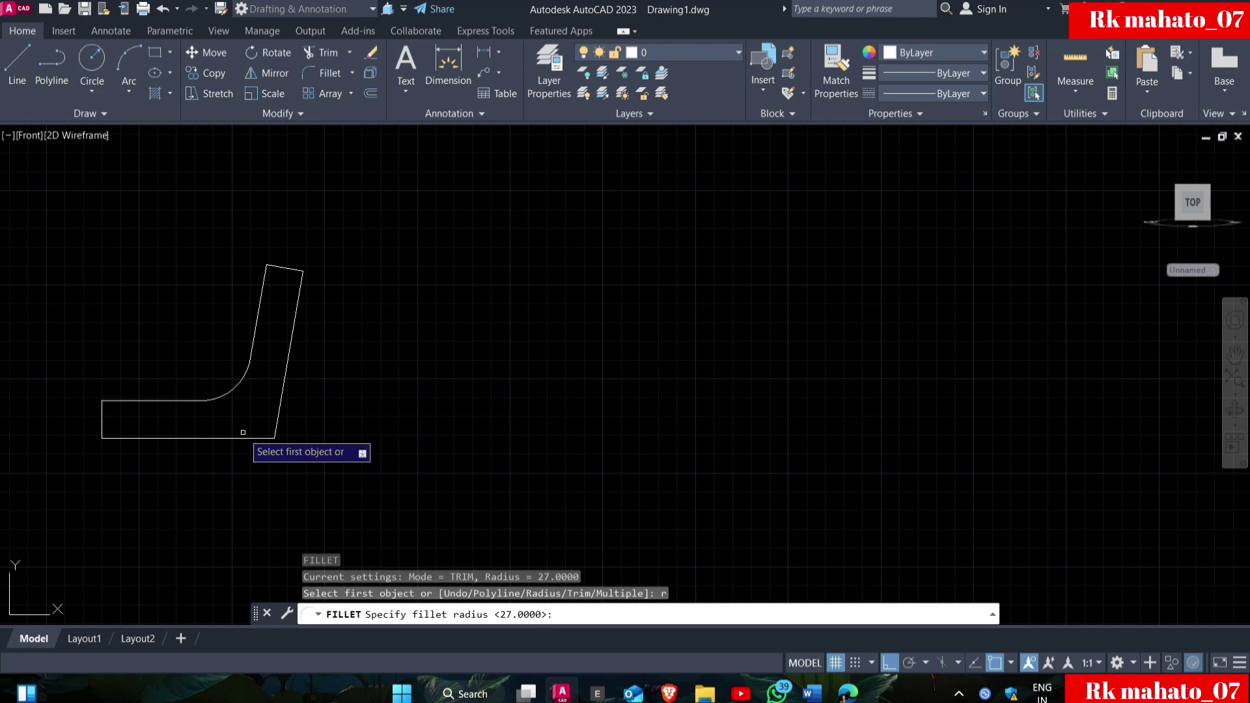
{"action": "left_click", "coordinate": [104, 408]}
{"action": "left_click", "coordinate": [111, 401]}
{"action": "key", "text": "Return"}
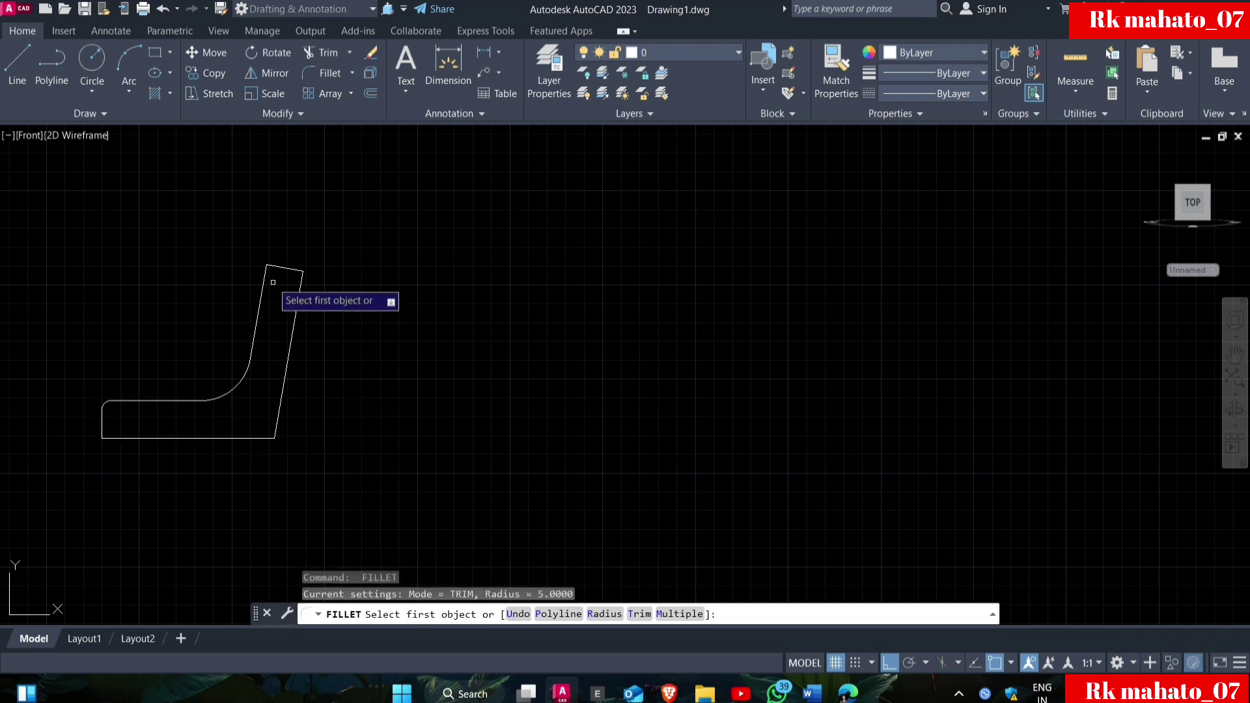
{"action": "left_click", "coordinate": [266, 278]}
{"action": "left_click", "coordinate": [274, 268]}
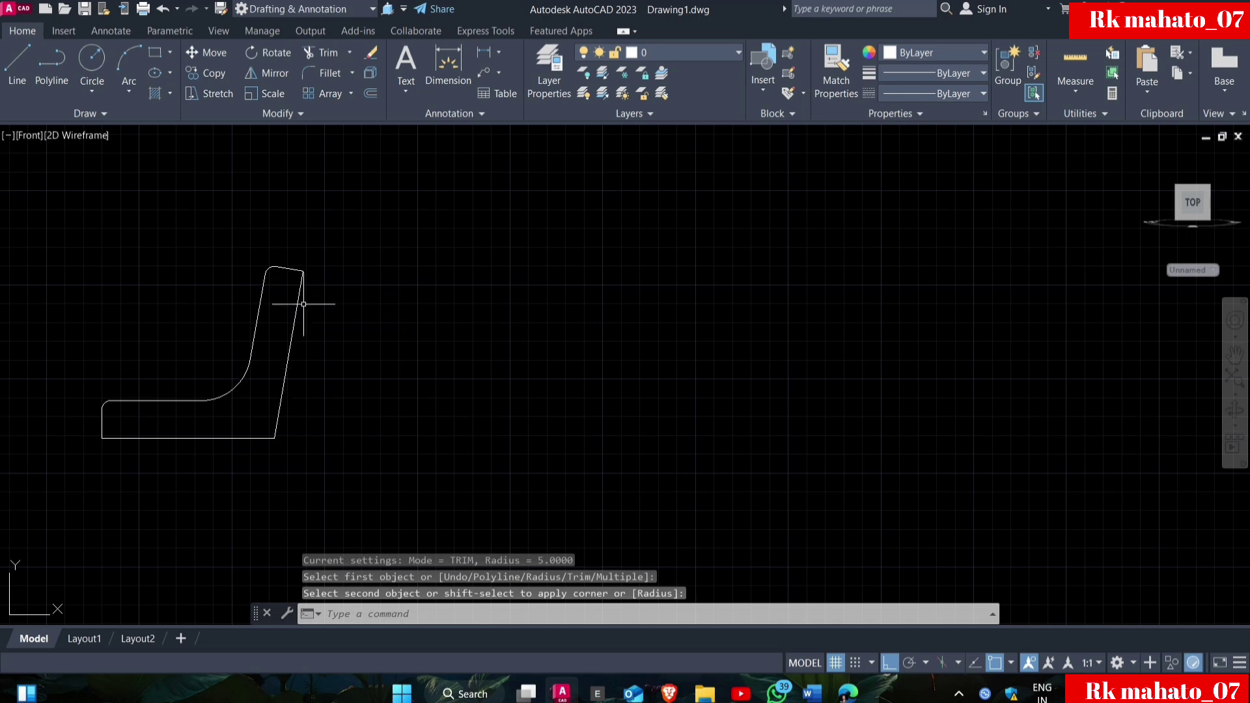
{"action": "key", "text": "Escape"}
- Join all the lines and arcs of the L-shaped profile into one polyline
{"action": "left_click", "coordinate": [327, 229]}
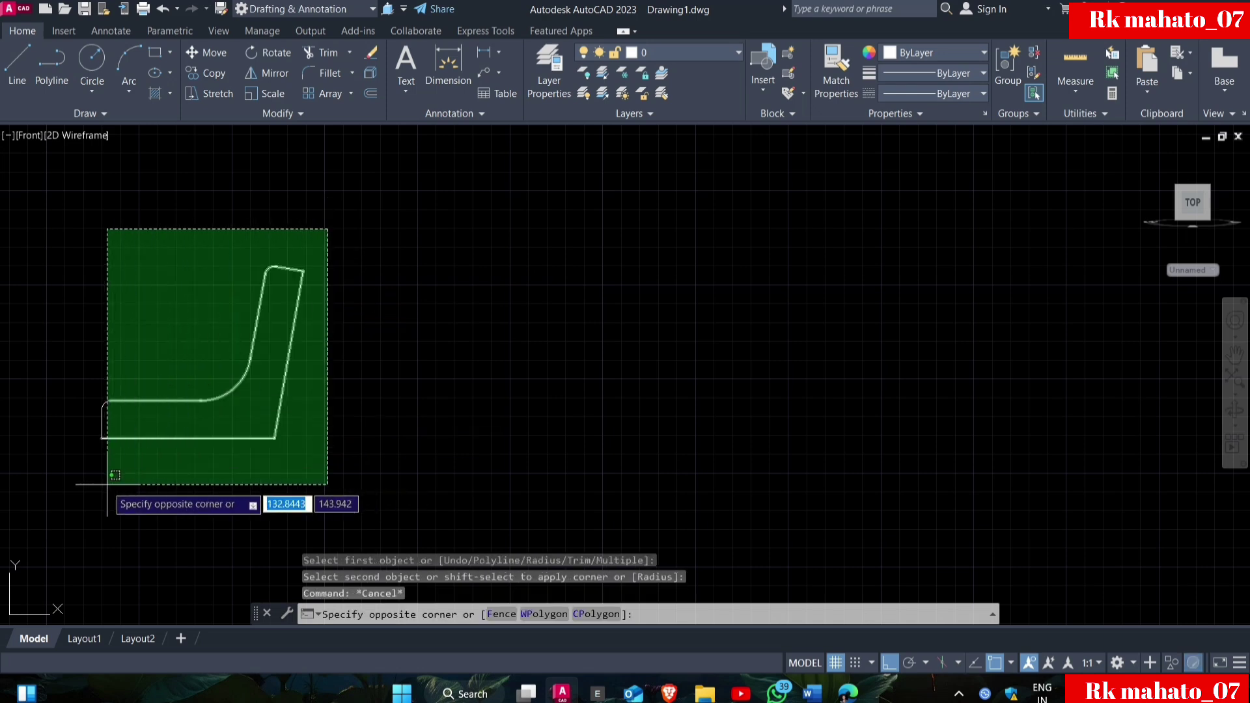
{"action": "left_click", "coordinate": [76, 481]}
{"action": "type", "text": "j"}
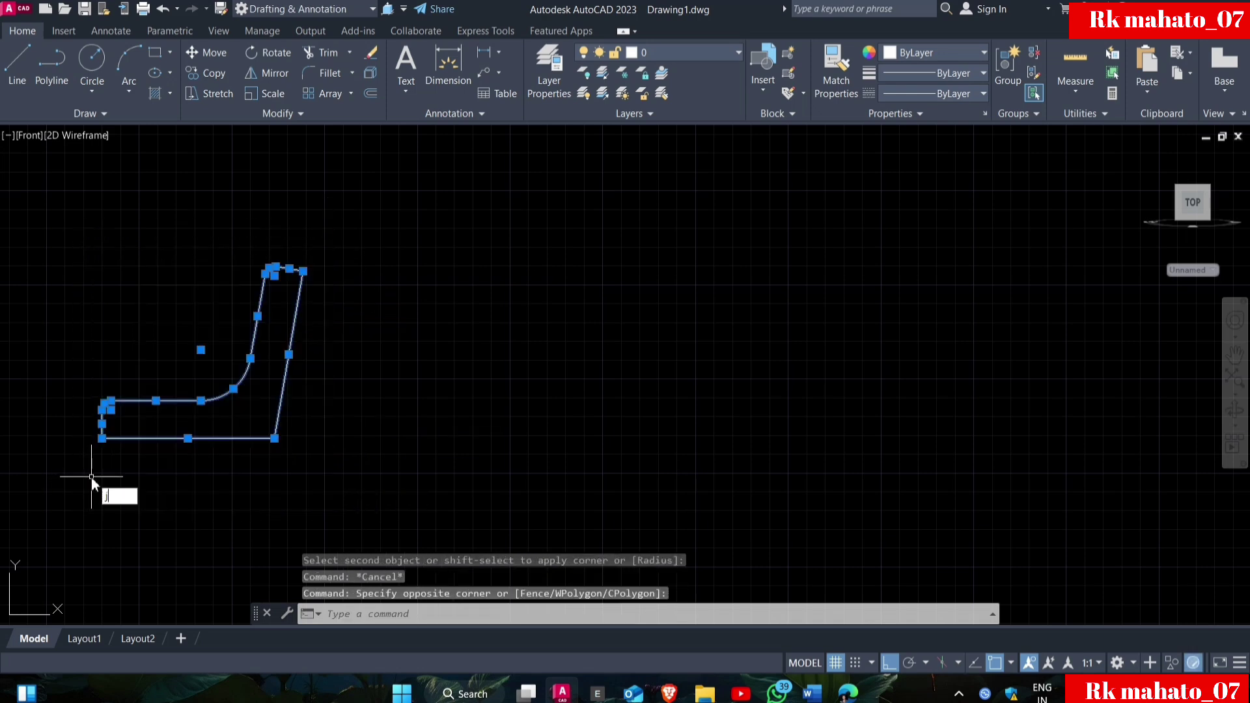
{"action": "key", "text": "Return"}
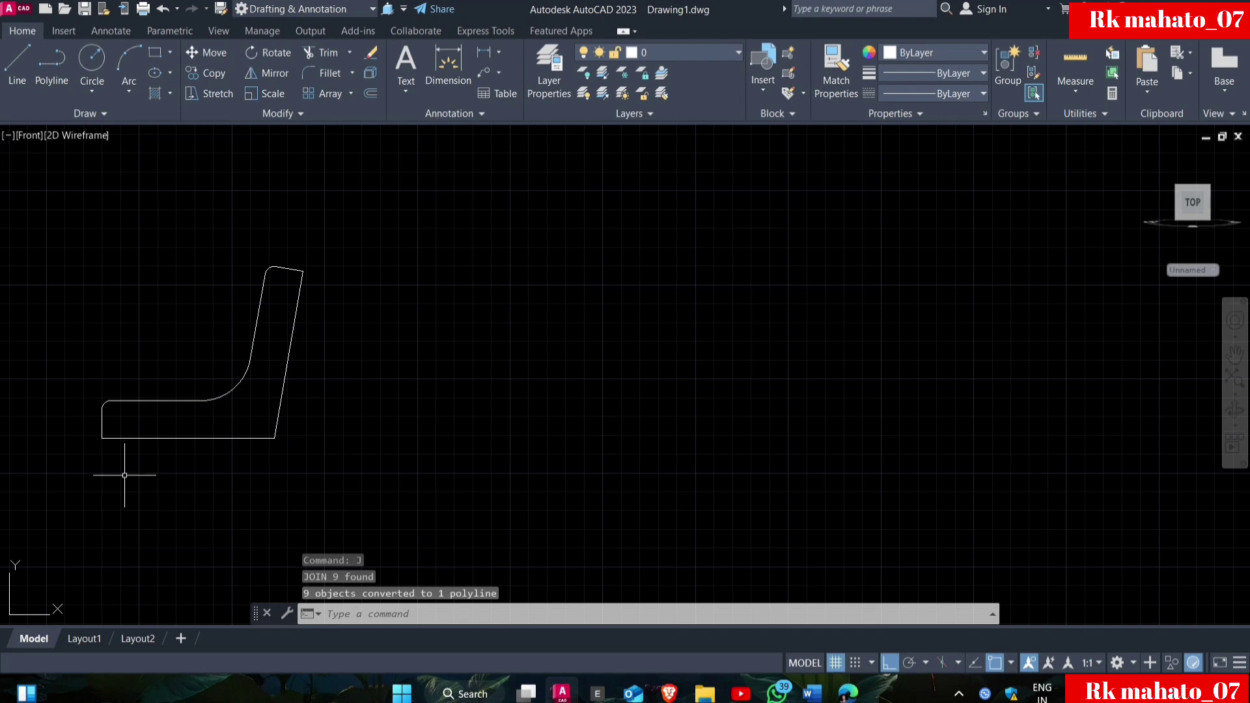
- From the profile's lower-right corner, draw a line 28 units straight down, then a 46-unit segment at 110 degrees
{"action": "type", "text": "l"}
{"action": "key", "text": "Return"}
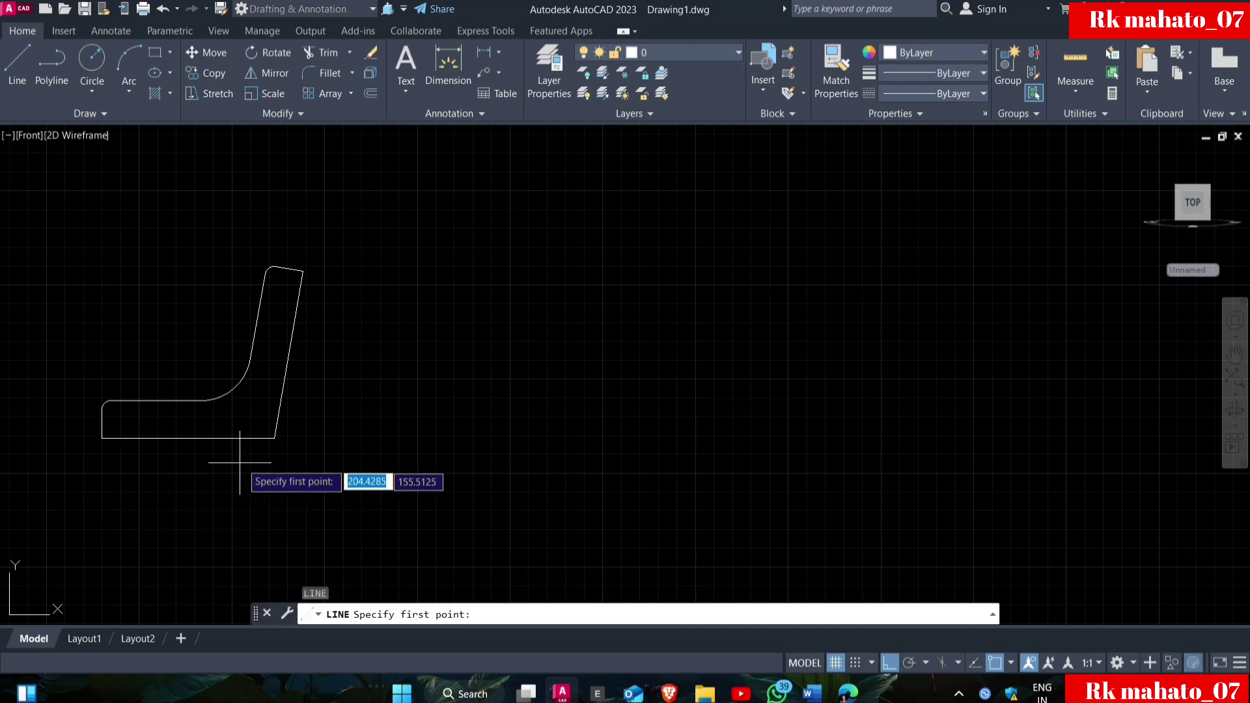
{"action": "left_click", "coordinate": [275, 437]}
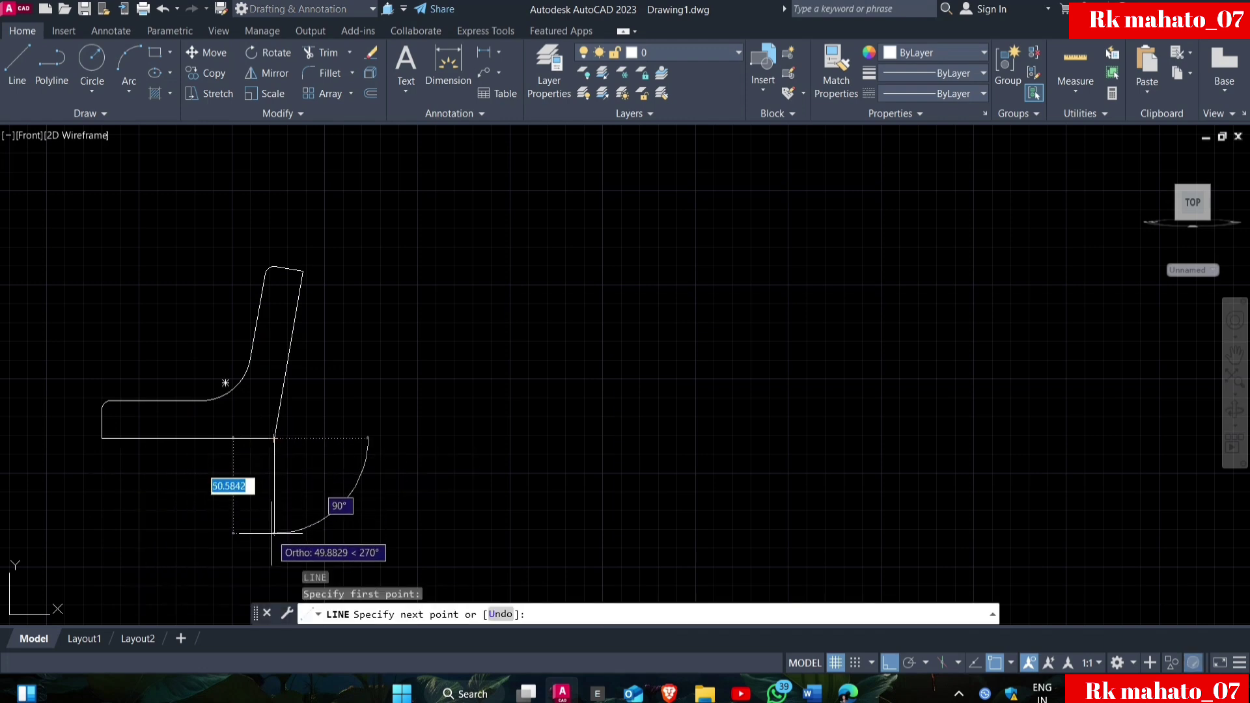
{"action": "type", "text": "2"}
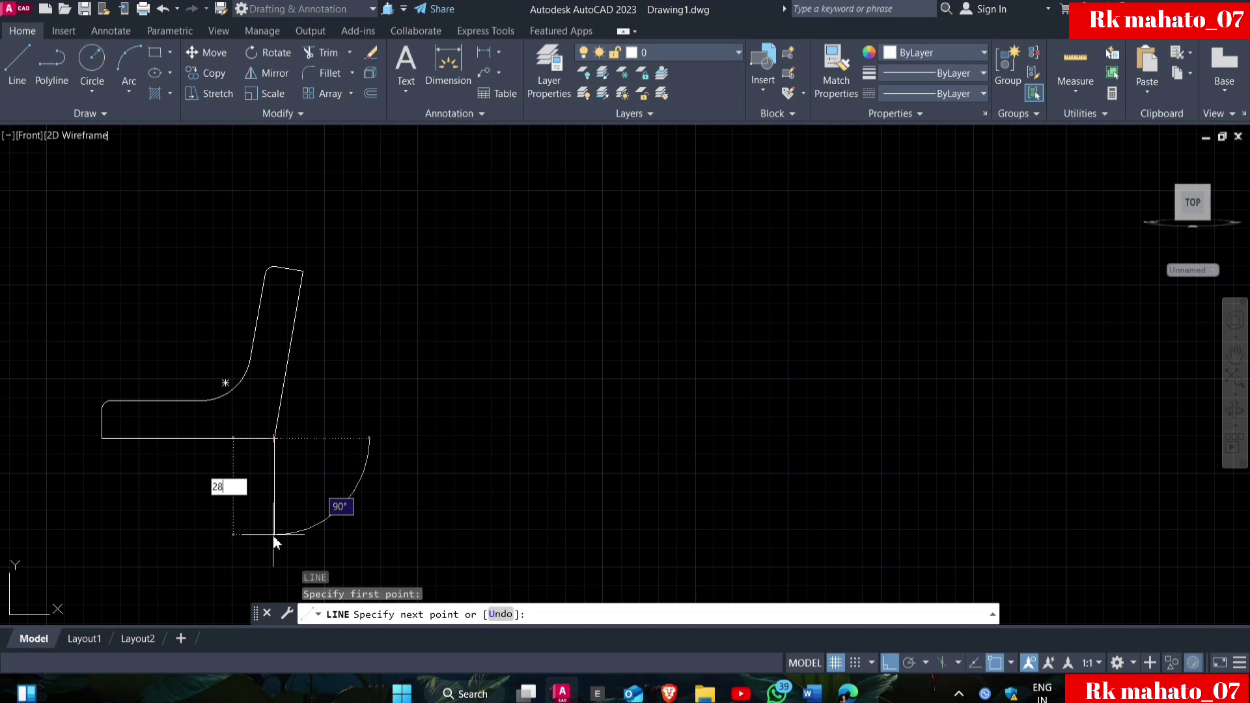
{"action": "type", "text": "8"}
{"action": "key", "text": "Return"}
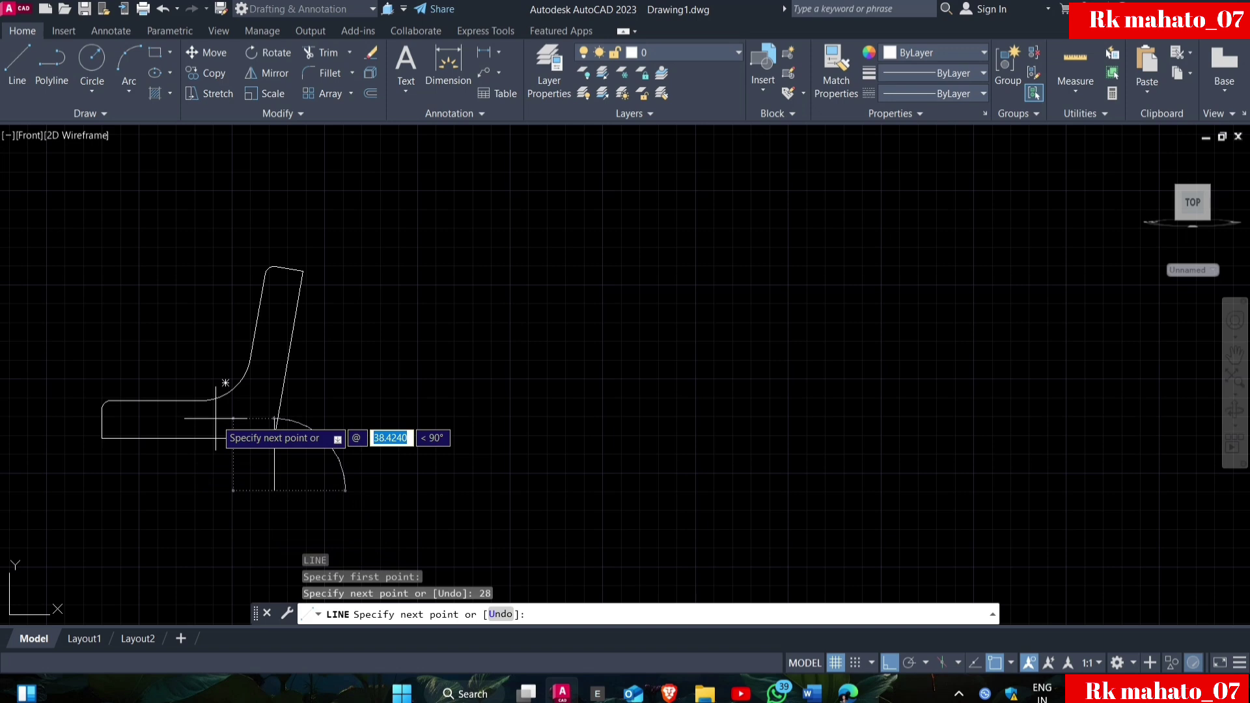
{"action": "type", "text": "46"}
{"action": "key", "text": "Tab"}
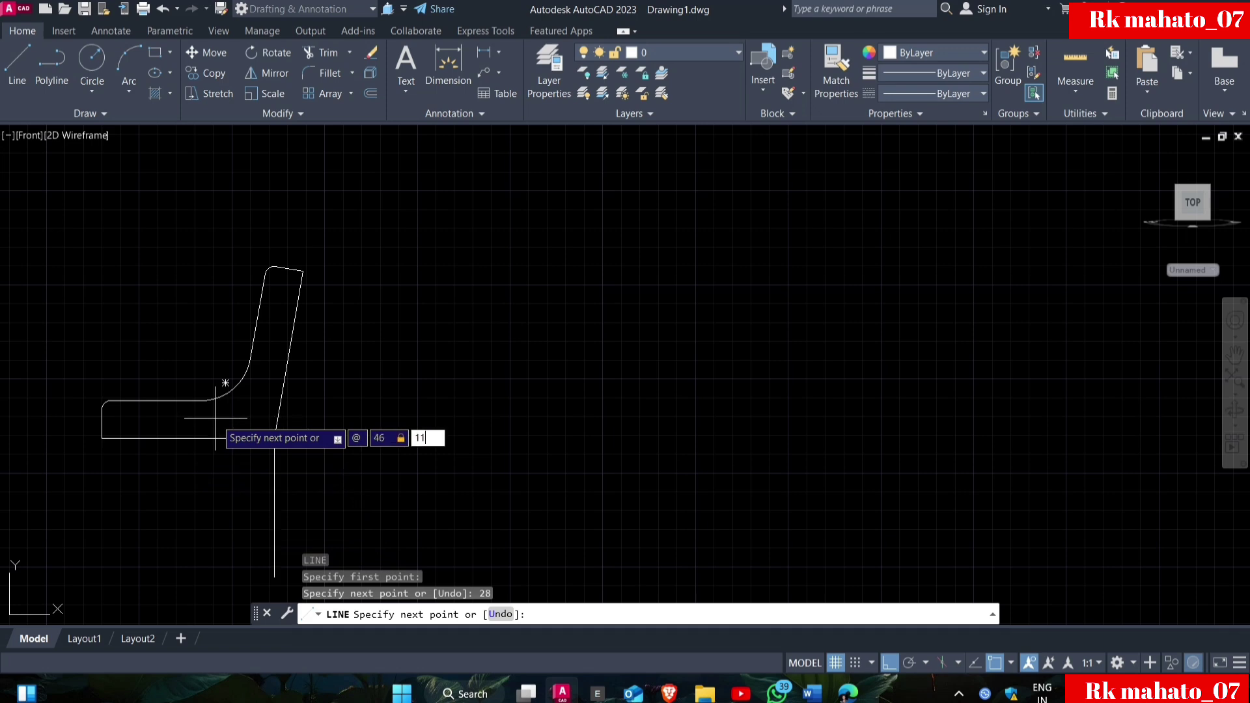
{"action": "key", "text": "Return"}
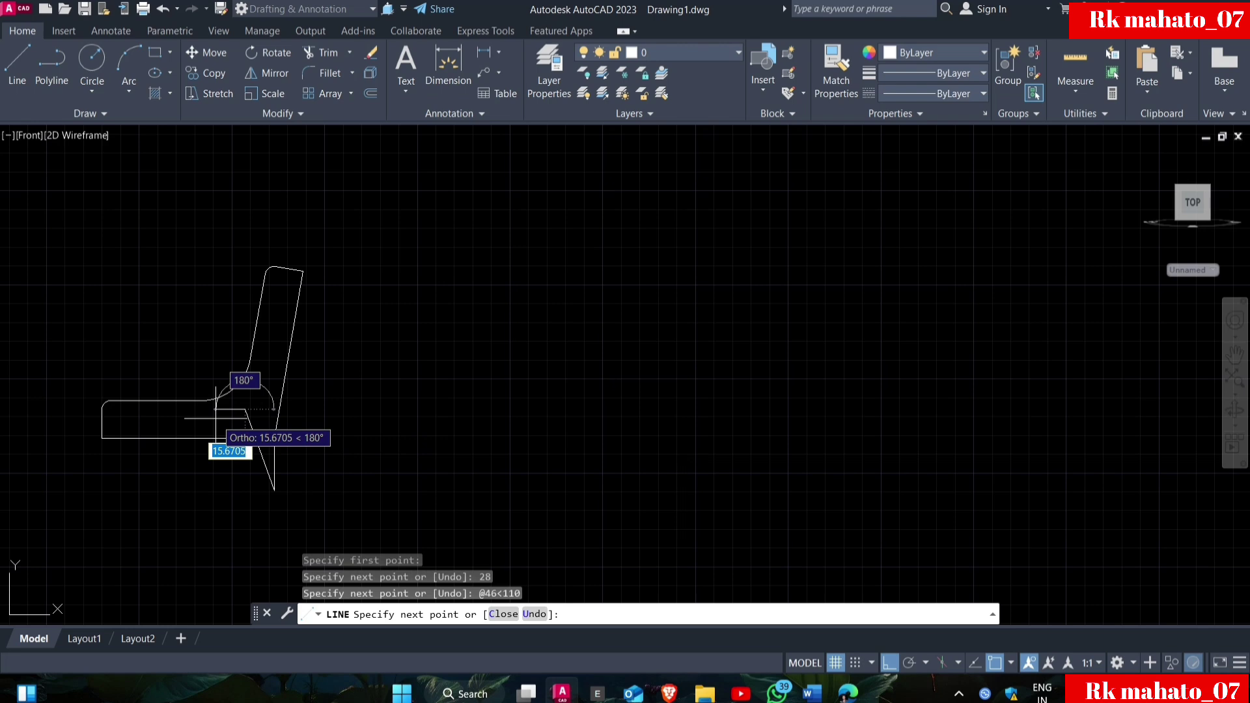
- From the seat profile's lower-left corner, draw a line 28 units straight down, then a 46-unit segment at 70 degrees
{"action": "key", "text": "Escape"}
{"action": "key", "text": "Return"}
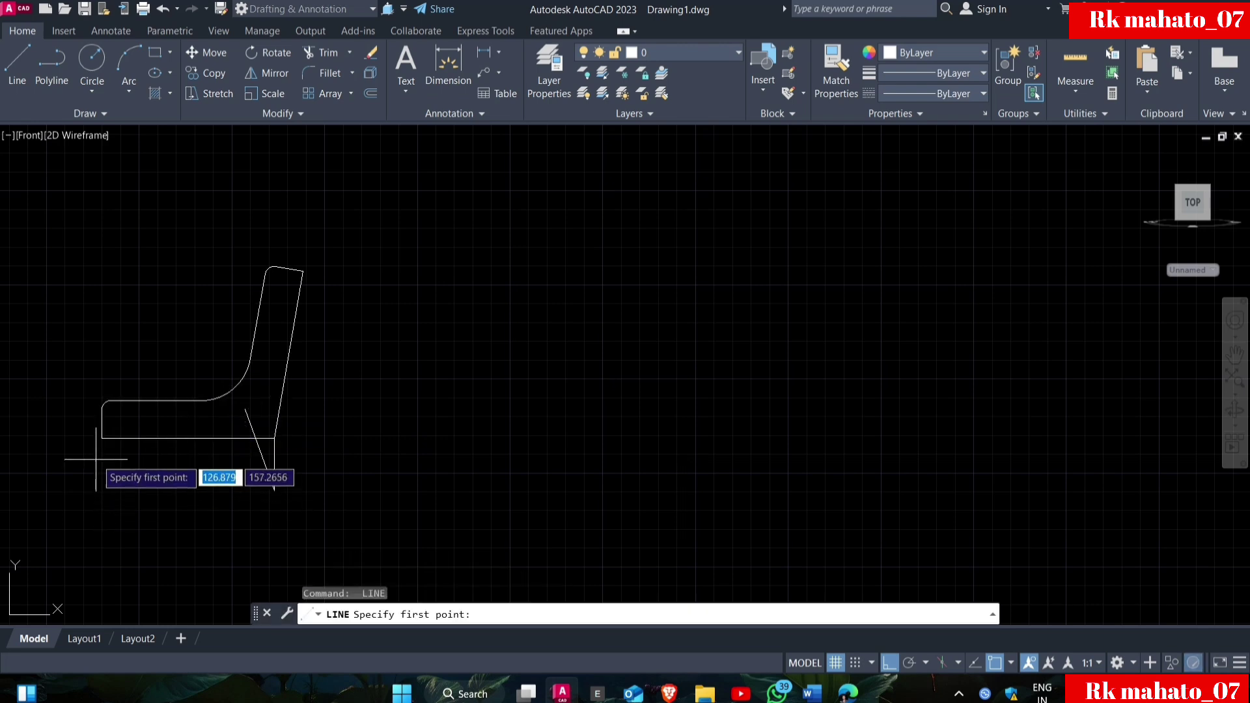
{"action": "left_click", "coordinate": [101, 437]}
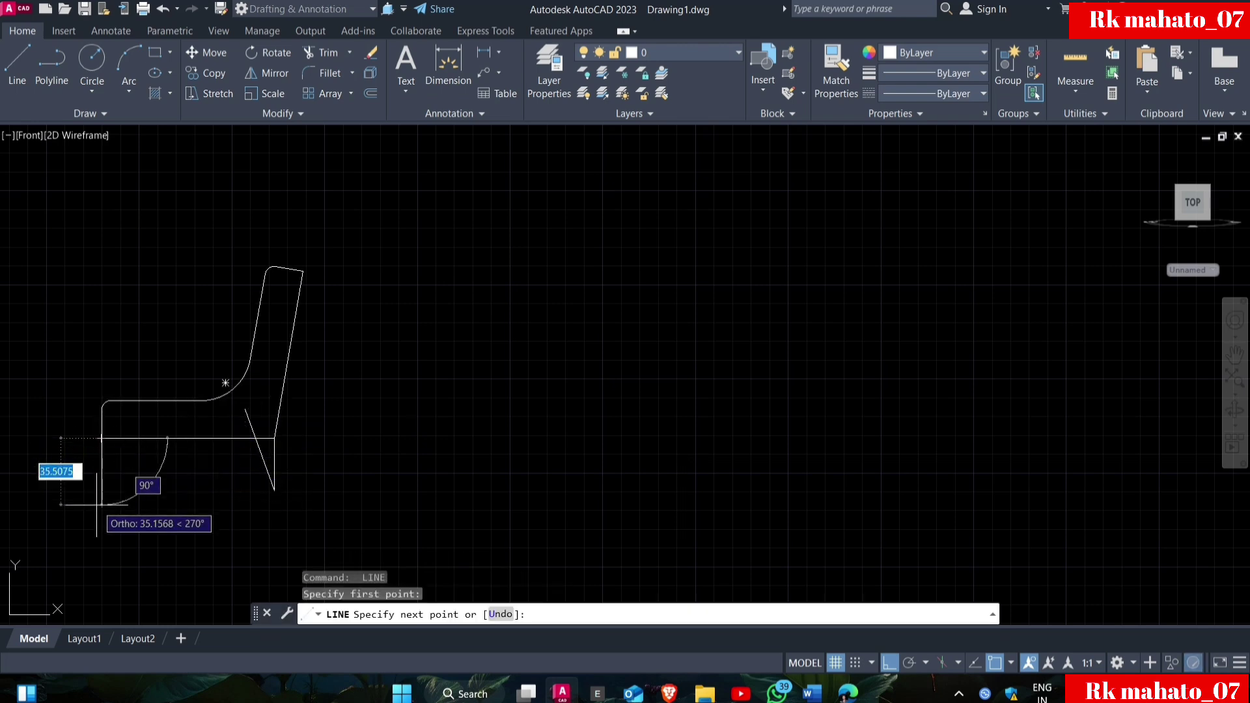
{"action": "type", "text": "2"}
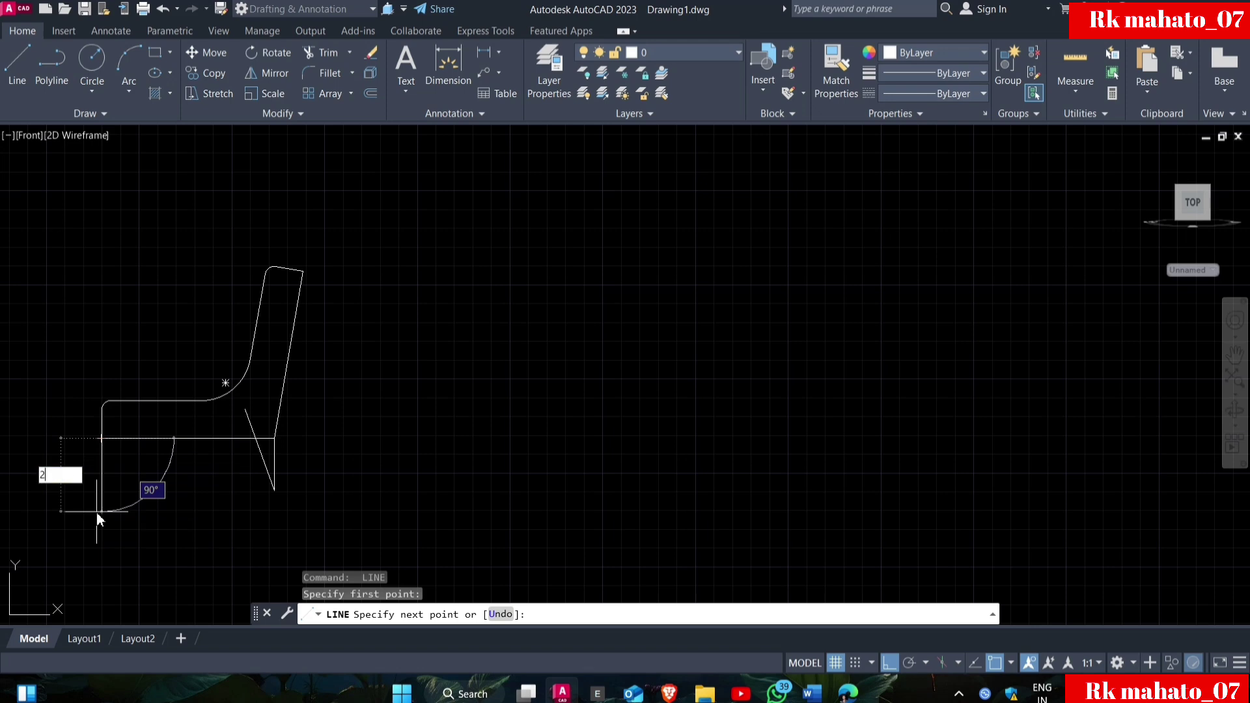
{"action": "type", "text": "8"}
{"action": "key", "text": "Return"}
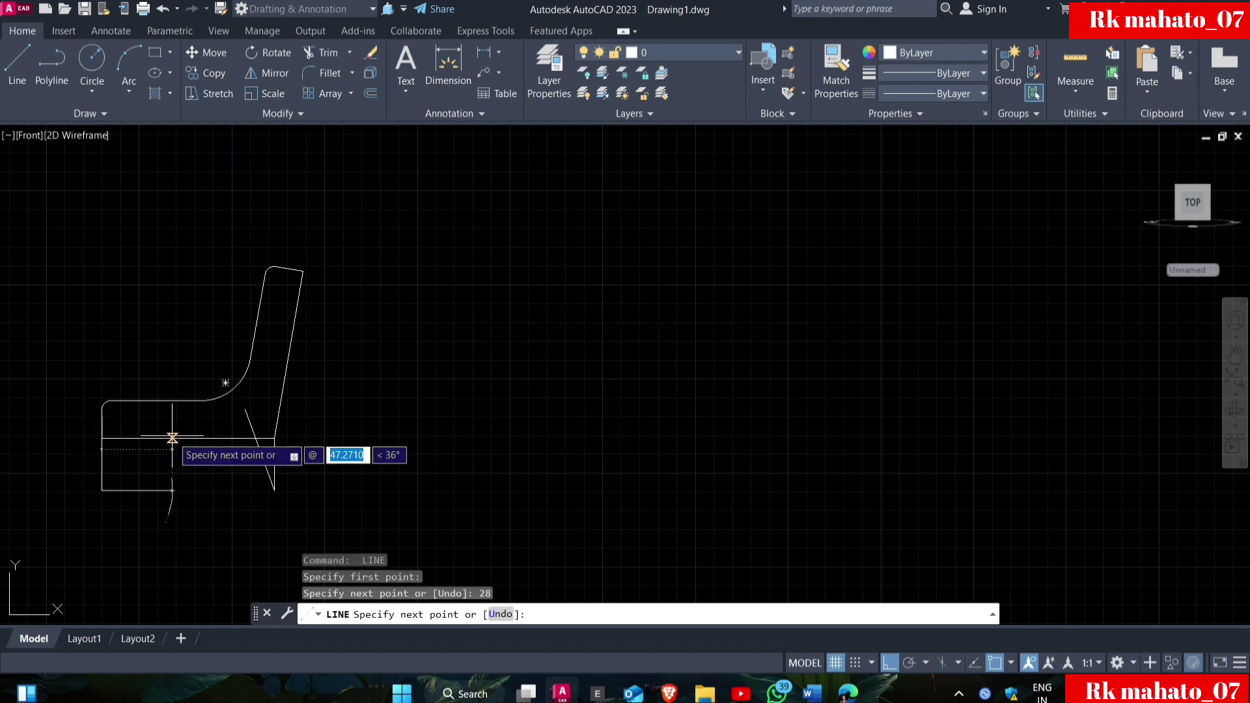
{"action": "type", "text": "4"}
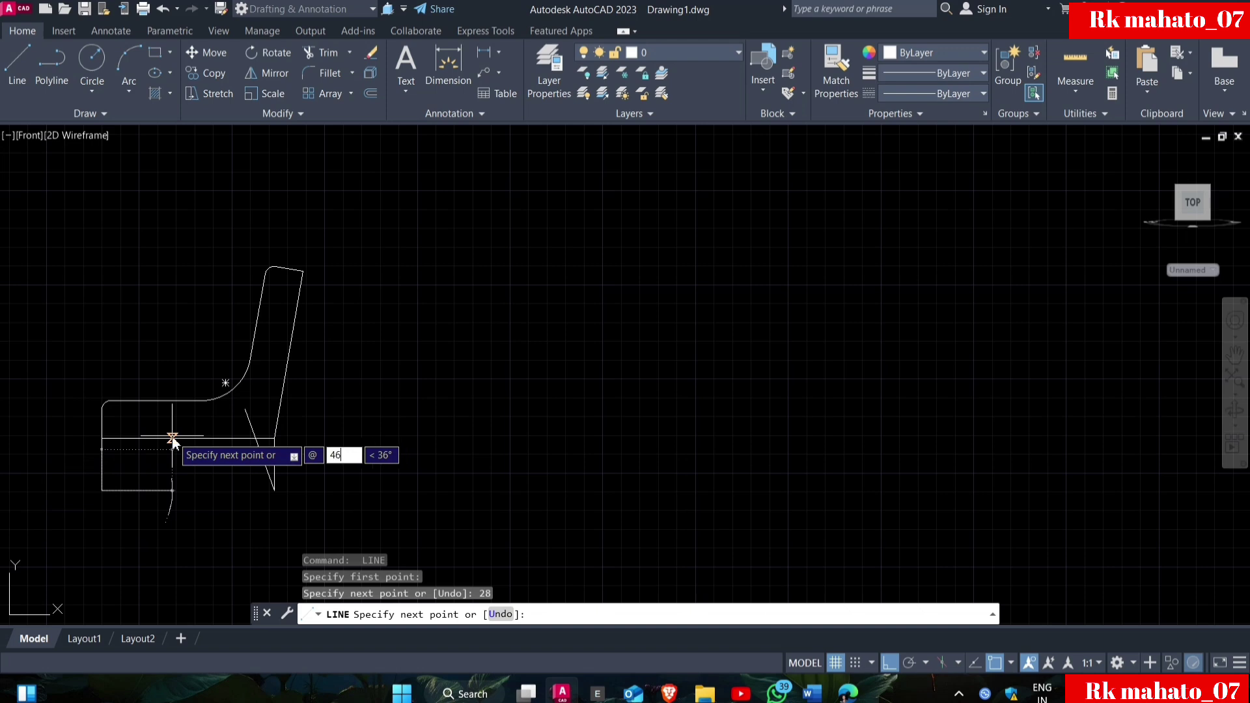
{"action": "type", "text": "6"}
{"action": "key", "text": "Tab"}
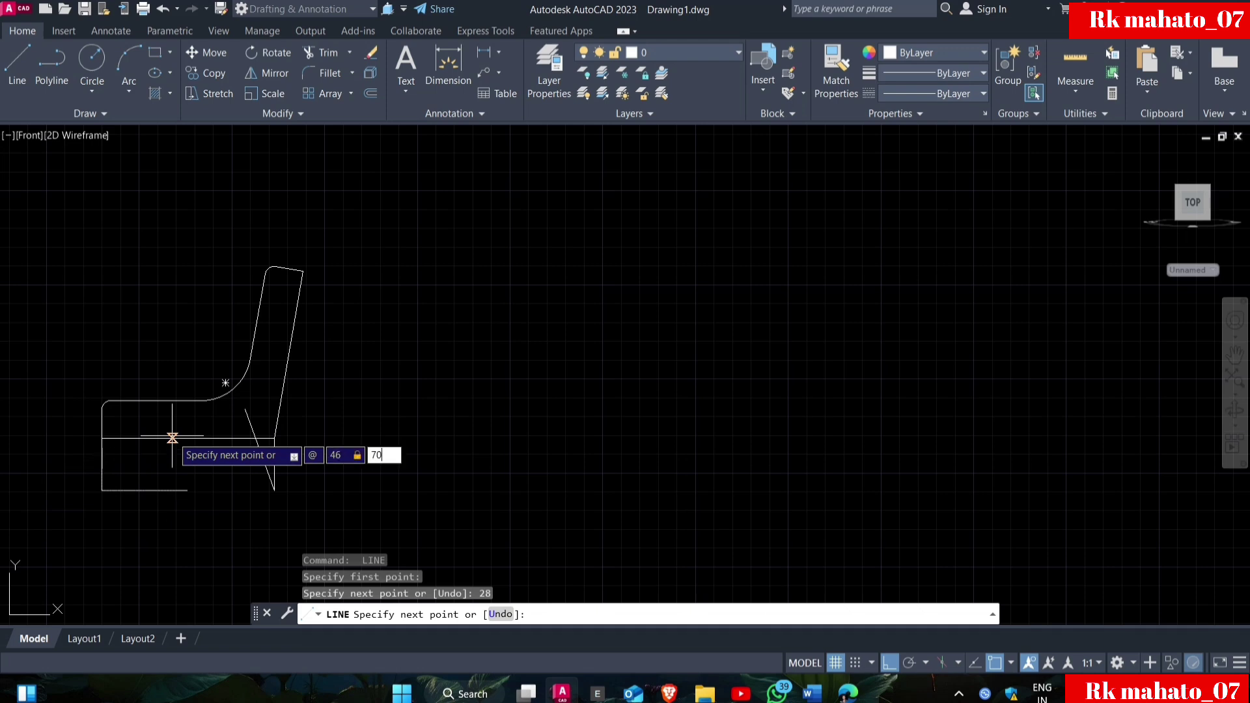
{"action": "type", "text": "70"}
{"action": "key", "text": "Return"}
{"action": "key", "text": "Escape"}
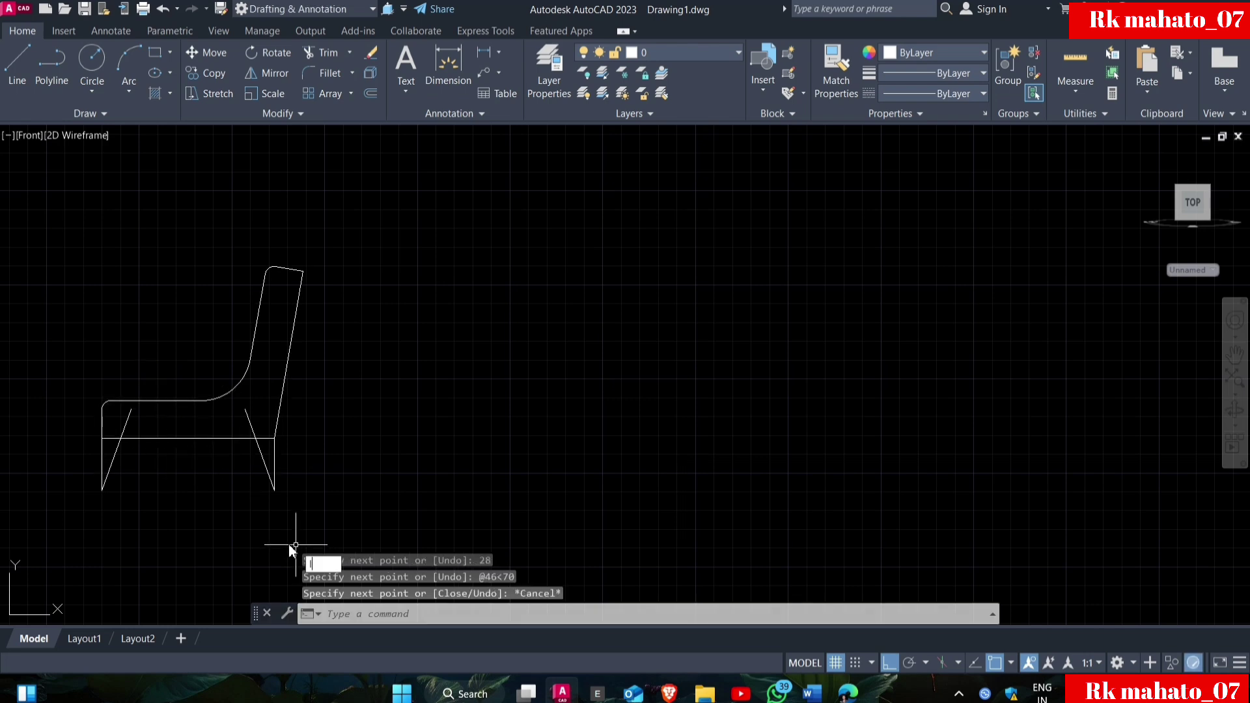
- Draw a horizontal line joining the lower ends of the two slanted leg lines
{"action": "type", "text": "L"}
{"action": "key", "text": "Return"}
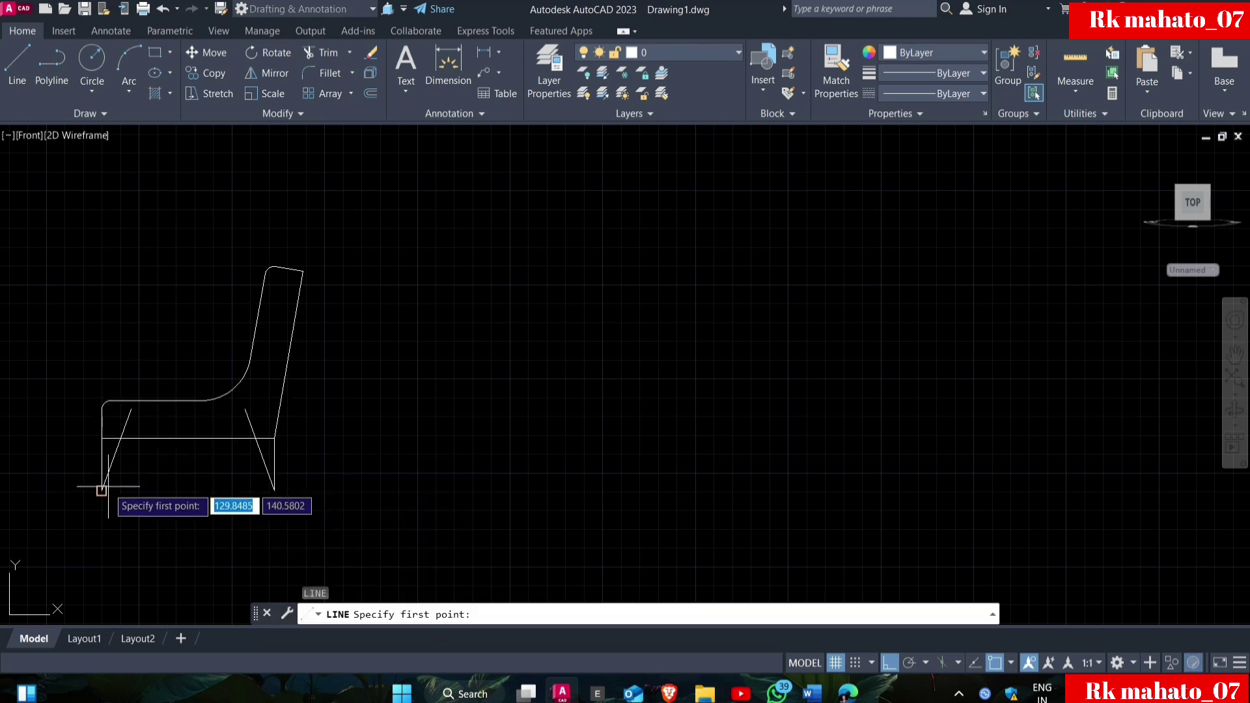
{"action": "left_click", "coordinate": [101, 490]}
{"action": "left_click", "coordinate": [274, 490]}
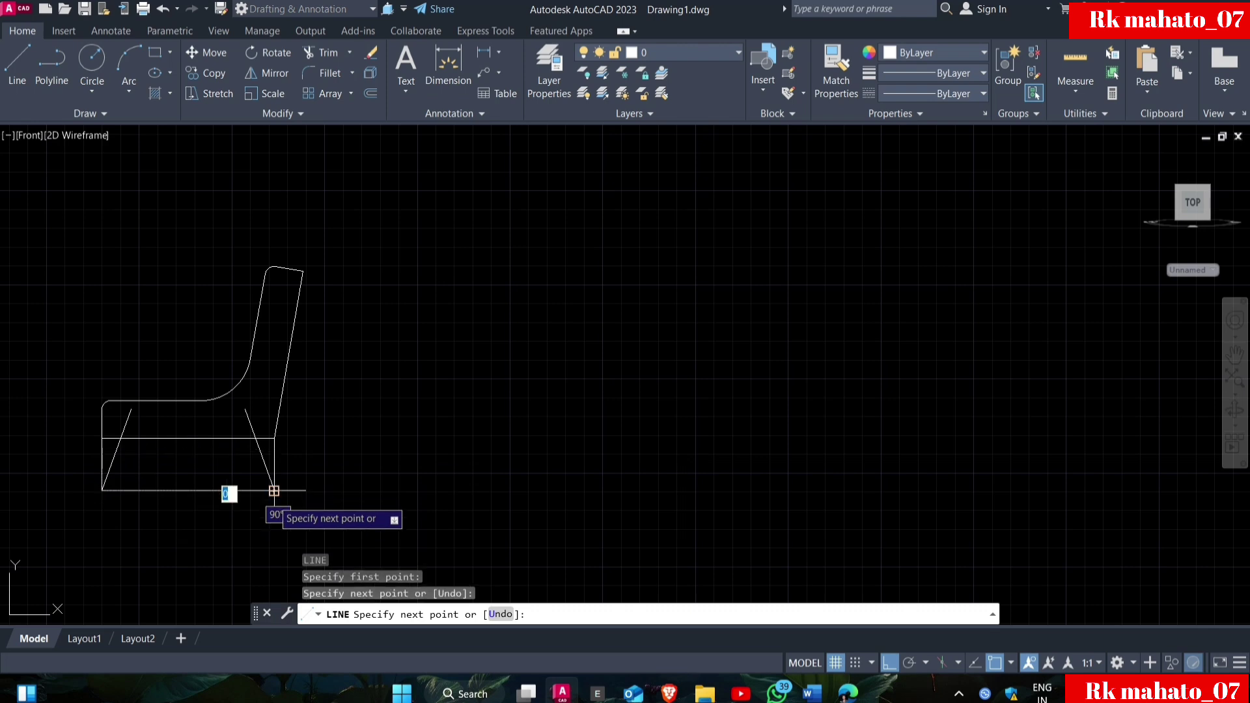
{"action": "key", "text": "Return"}
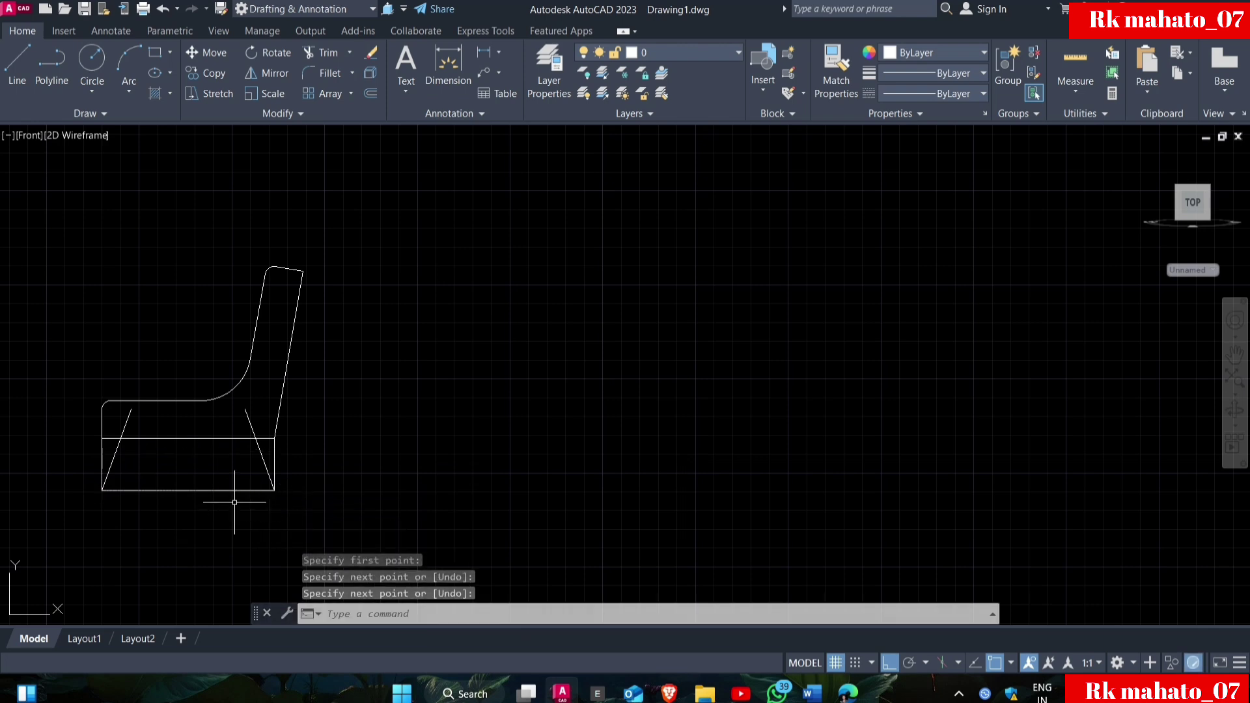
- Draw a start-end-radius arc of radius 173 between the upper ends of the left and right slanted leg lines
{"action": "left_click", "coordinate": [138, 88]}
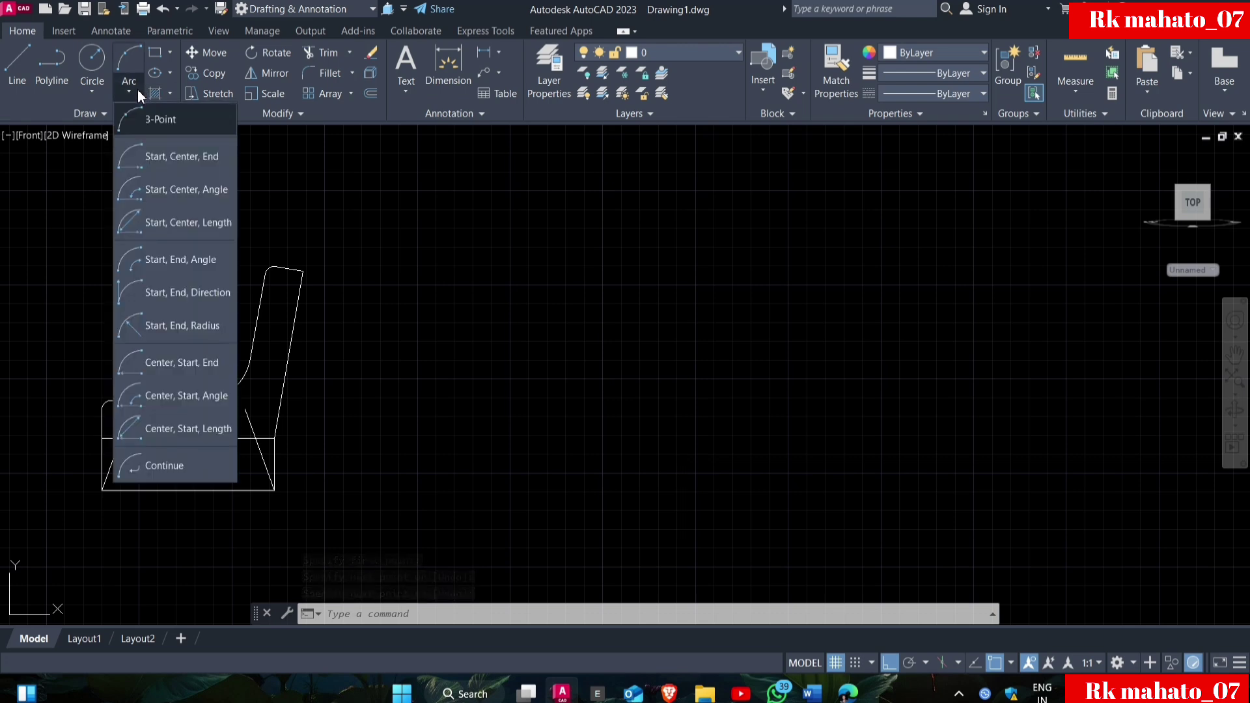
{"action": "left_click", "coordinate": [180, 325]}
{"action": "left_click", "coordinate": [131, 409]}
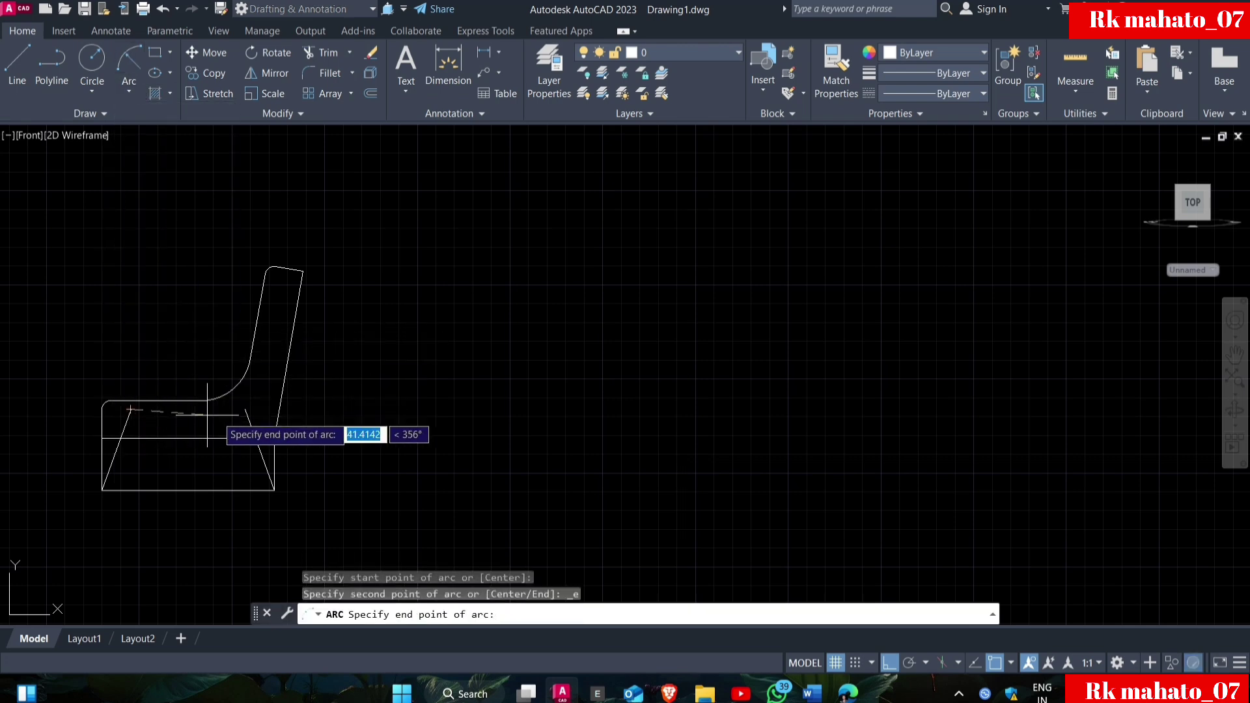
{"action": "left_click", "coordinate": [245, 409]}
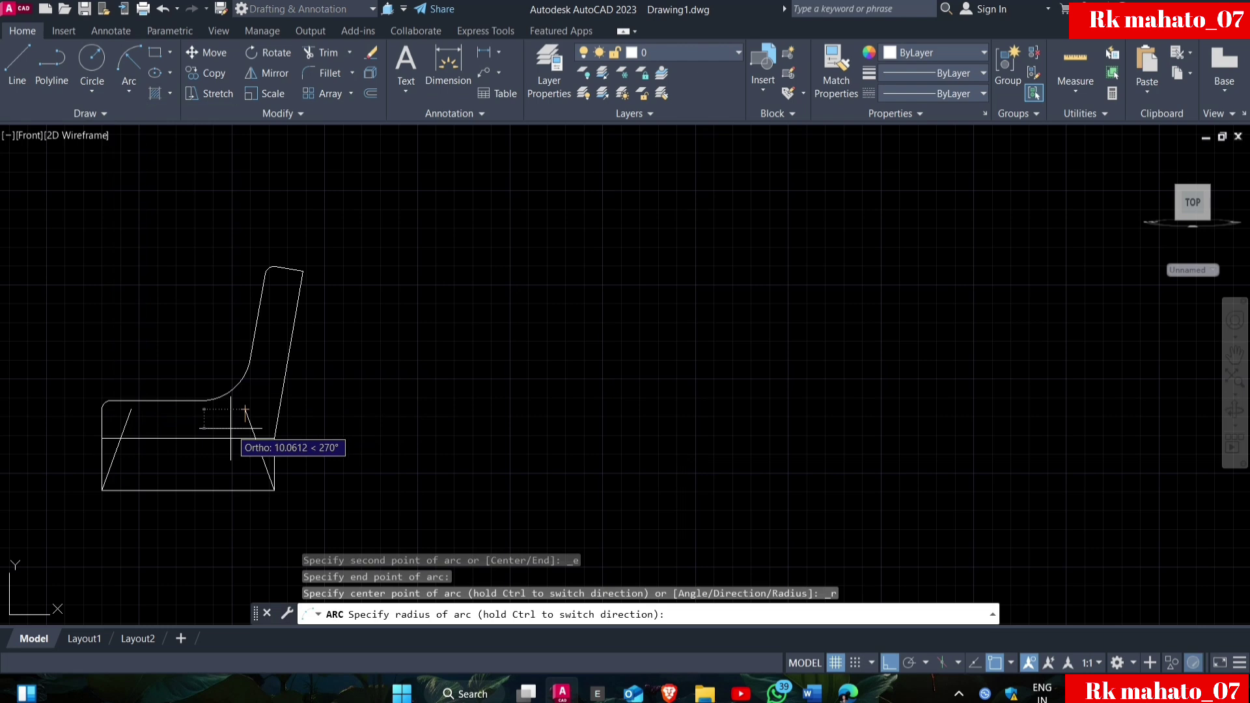
{"action": "type", "text": "173"}
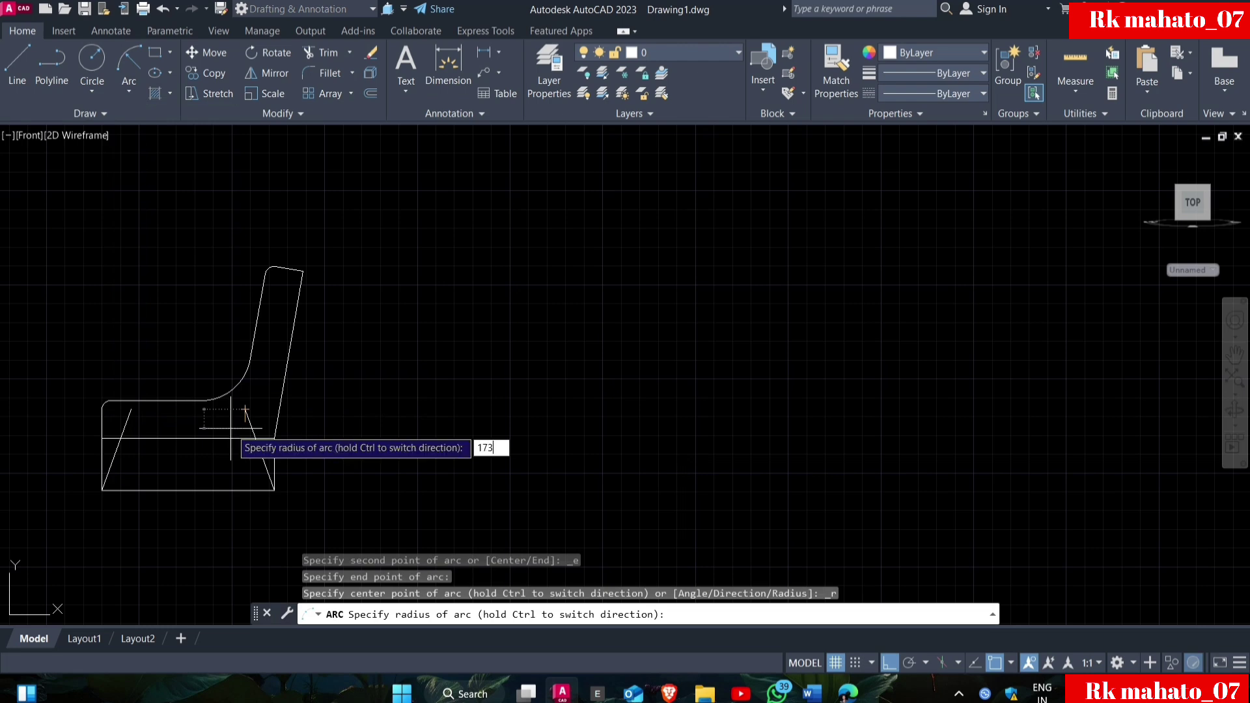
{"action": "key", "text": "Return"}
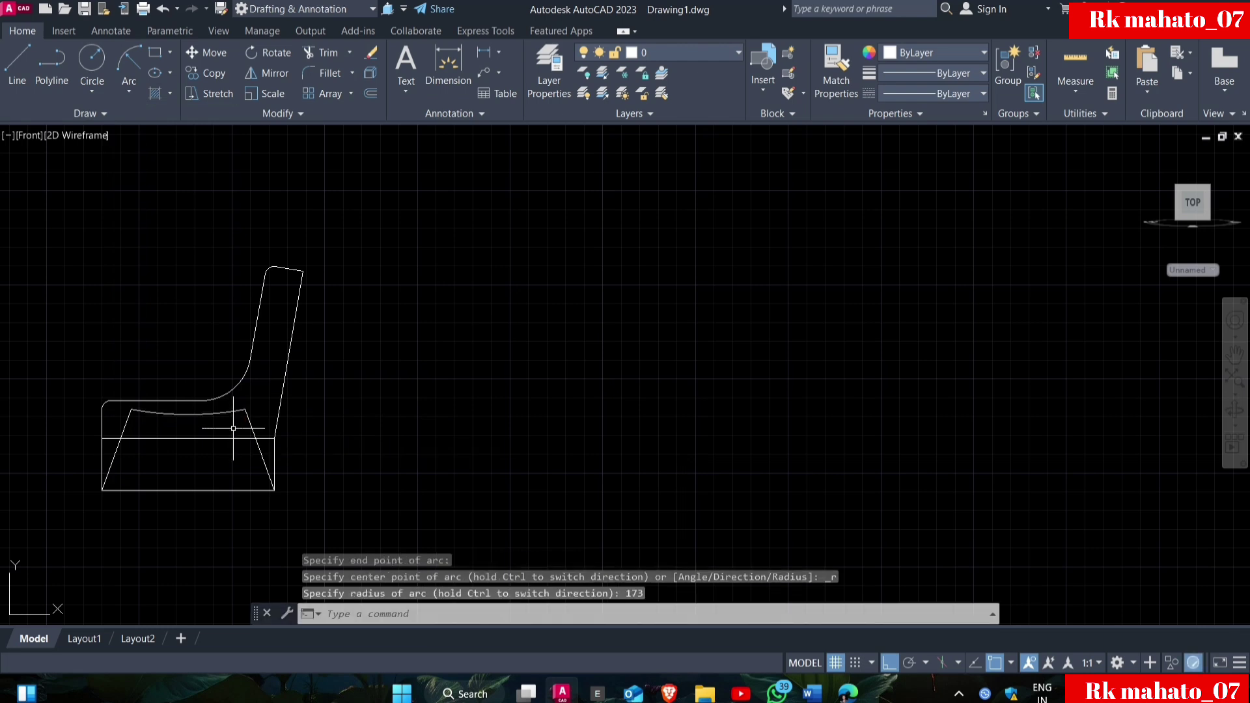
{"action": "key", "text": "Escape"}
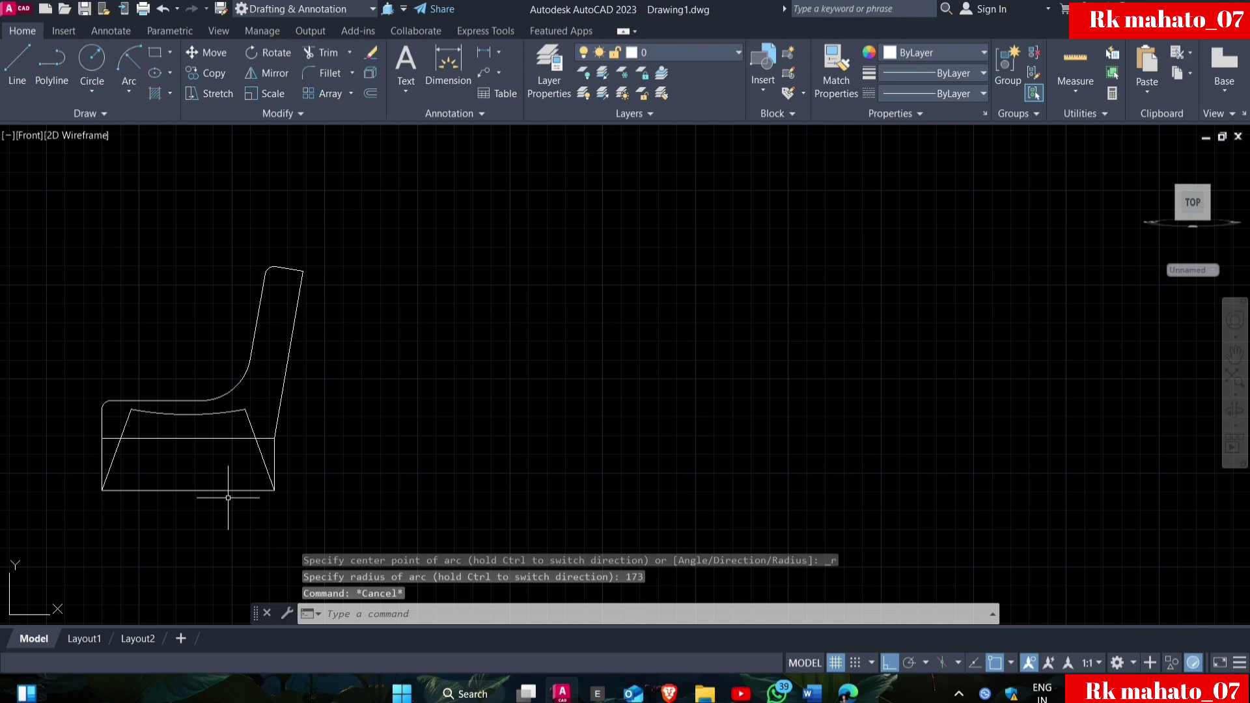
- Offset both slanted leg lines inward and the connecting arc downward by 10
{"action": "type", "text": "o"}
{"action": "key", "text": "Return"}
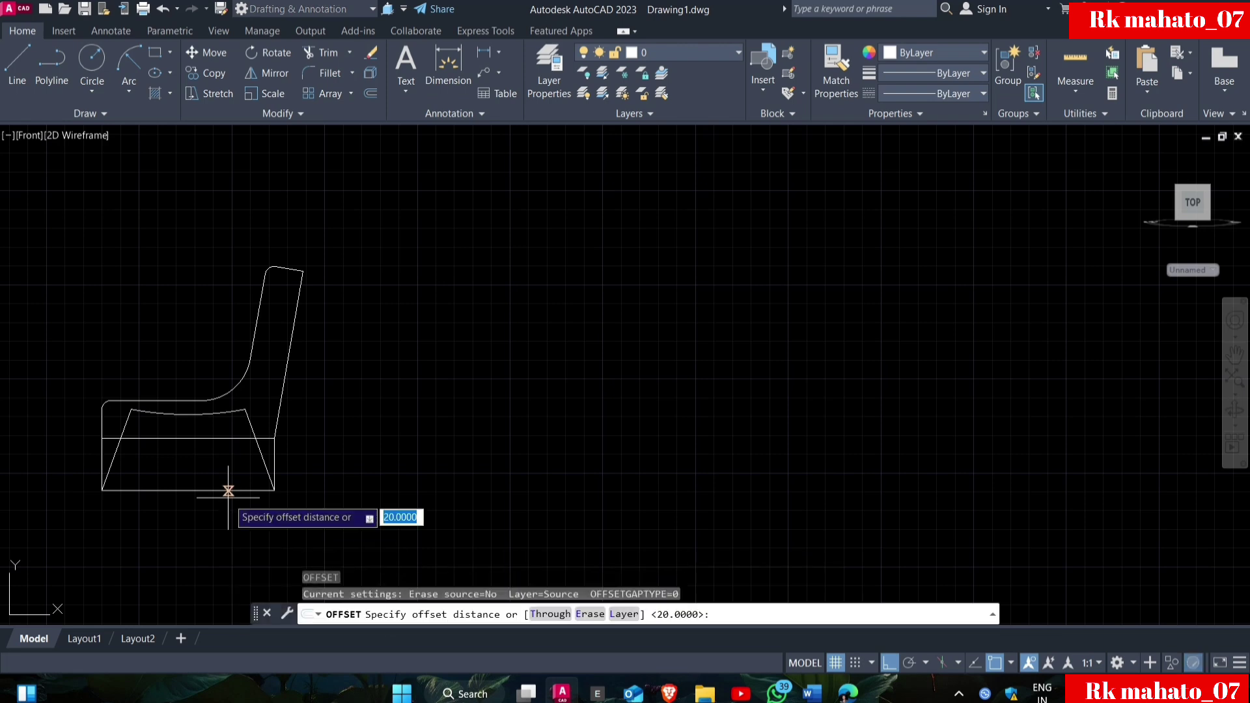
{"action": "type", "text": "10"}
{"action": "key", "text": "Return"}
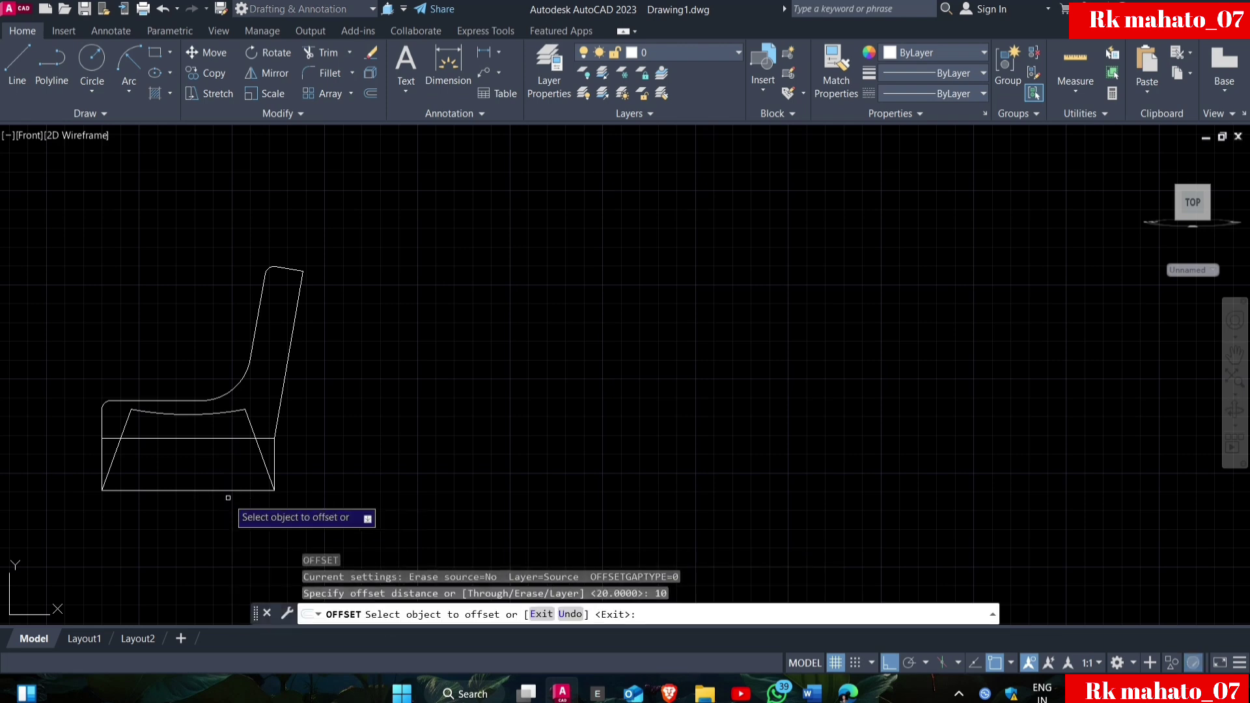
{"action": "left_click", "coordinate": [116, 449]}
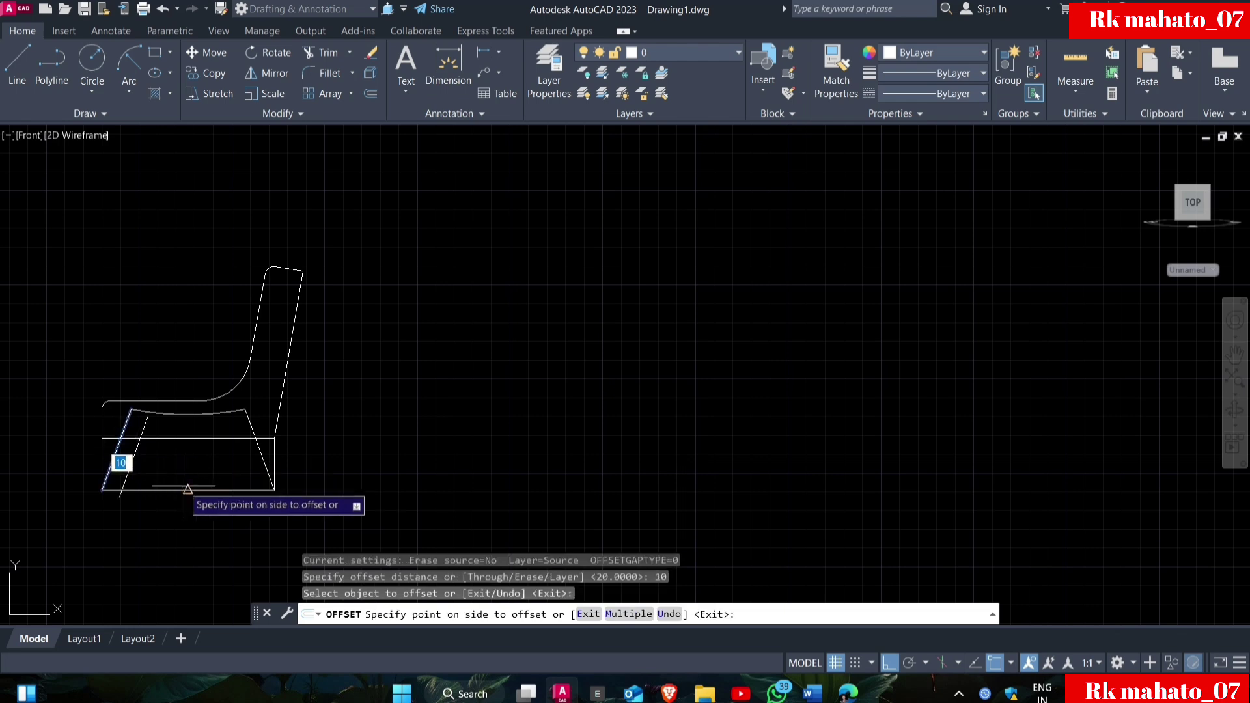
{"action": "left_click", "coordinate": [187, 488]}
{"action": "left_click", "coordinate": [266, 467]}
{"action": "left_click", "coordinate": [203, 477]}
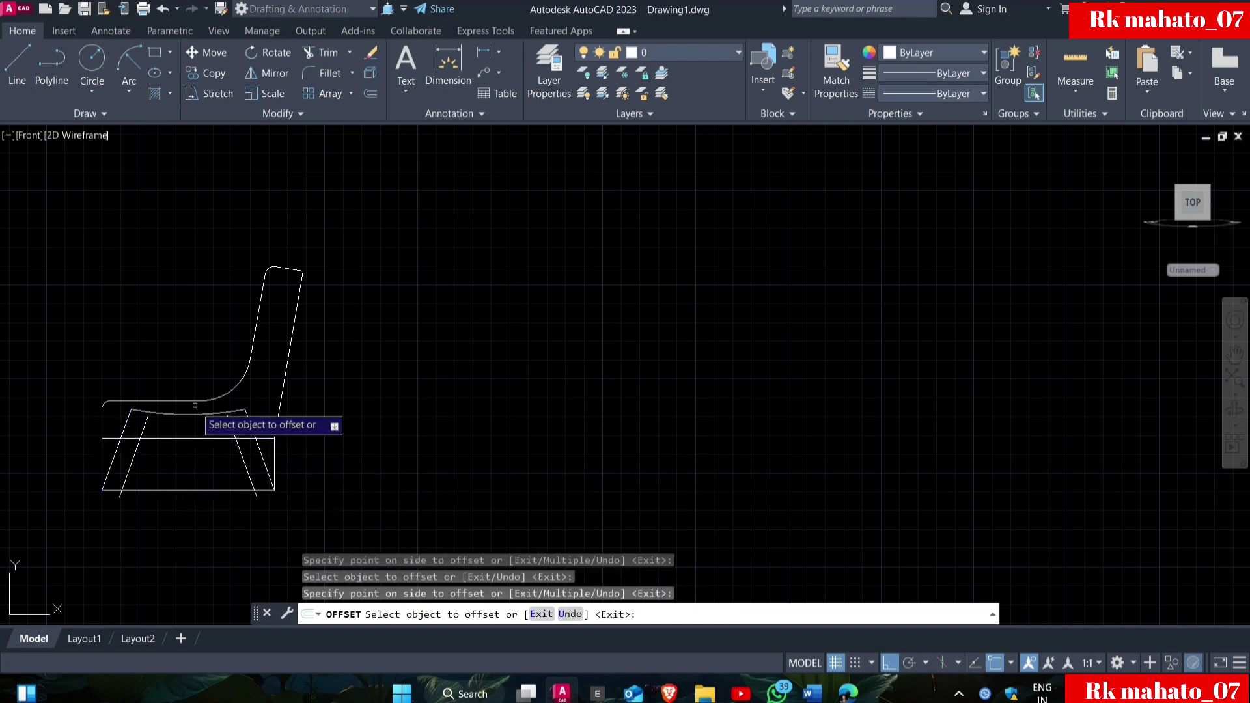
{"action": "left_click", "coordinate": [194, 406]}
{"action": "left_click", "coordinate": [184, 458]}
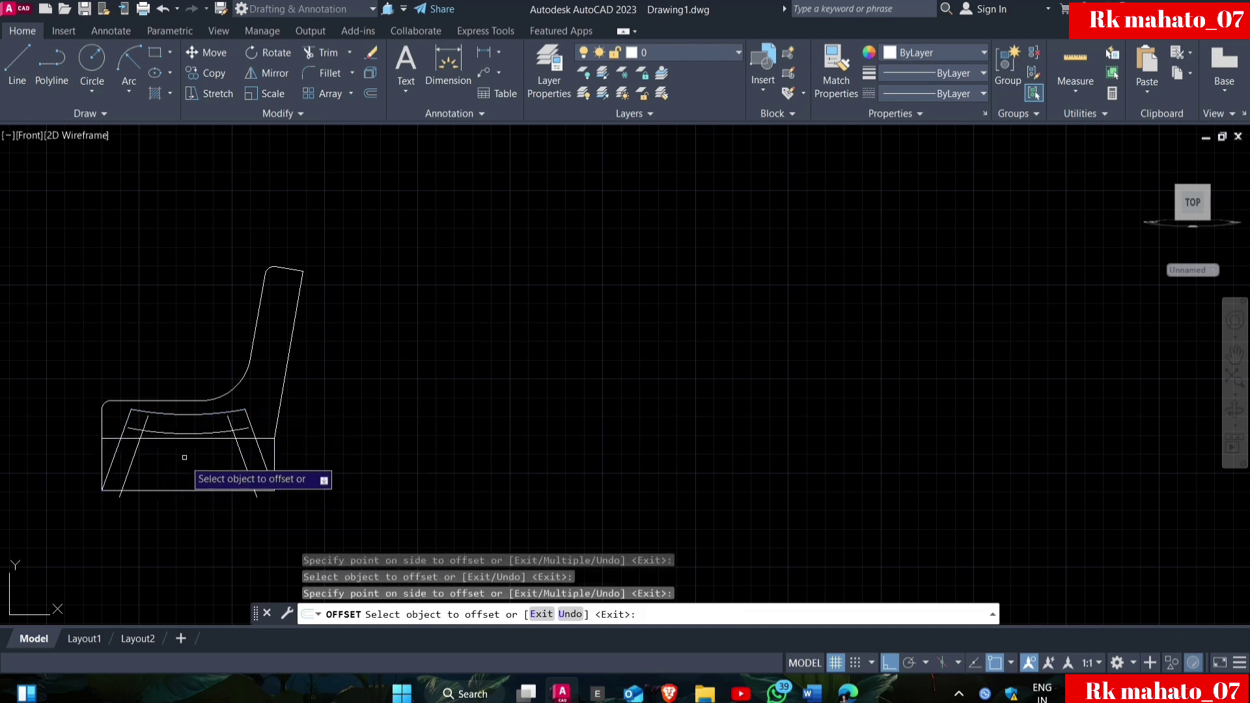
{"action": "key", "text": "Escape"}
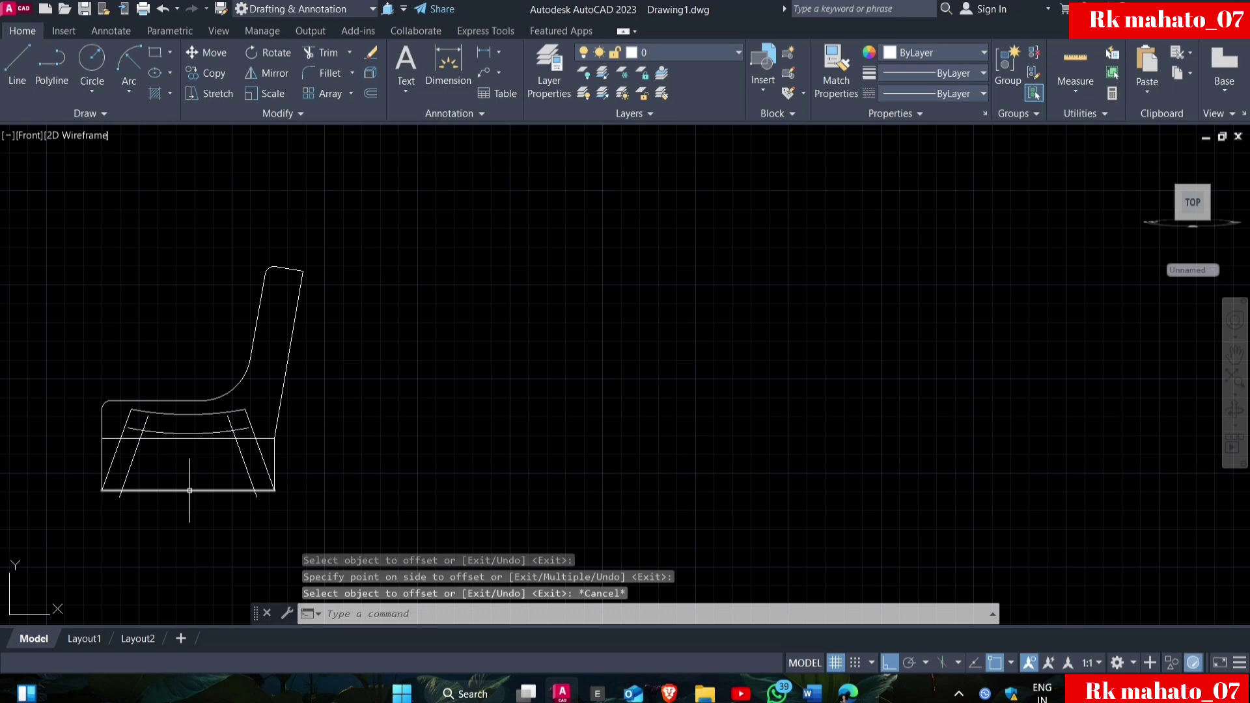
- Trim away the base line between the legs and the inner leg lines' ends extending below it
{"action": "type", "text": "rt"}
{"action": "key", "text": "Escape"}
{"action": "type", "text": "tr"}
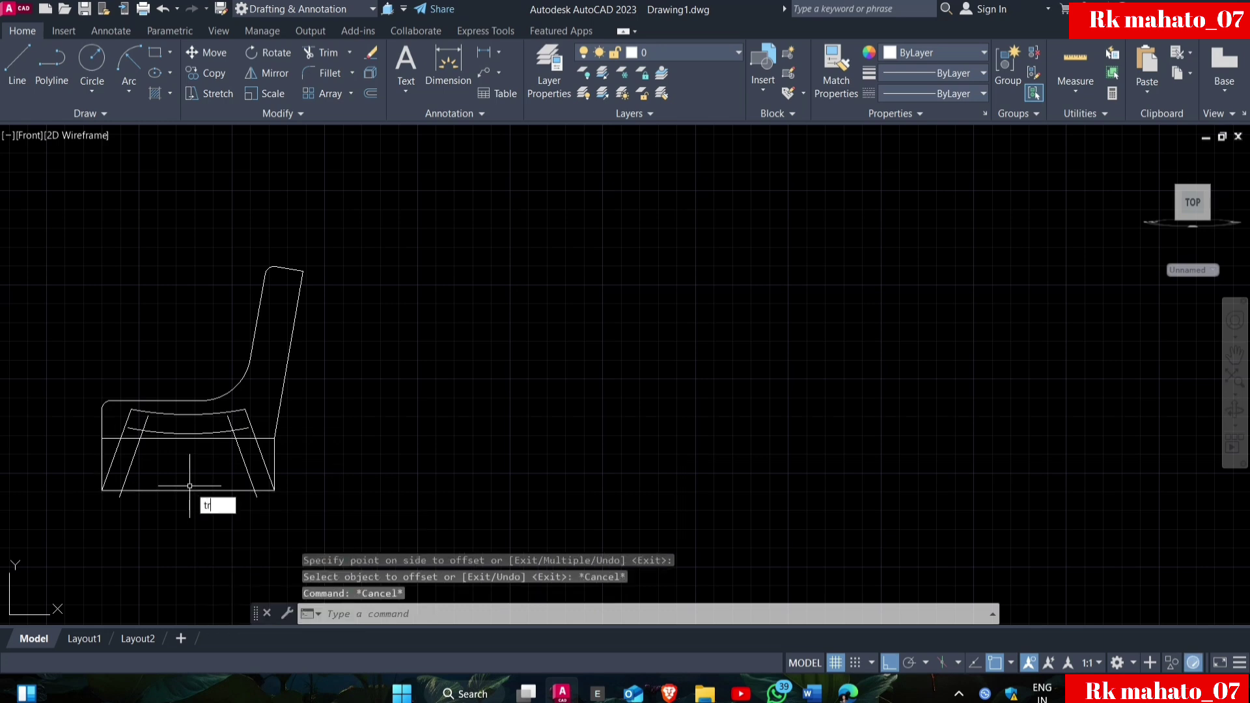
{"action": "key", "text": "Return"}
{"action": "left_click", "coordinate": [182, 476]}
{"action": "left_click", "coordinate": [173, 516]}
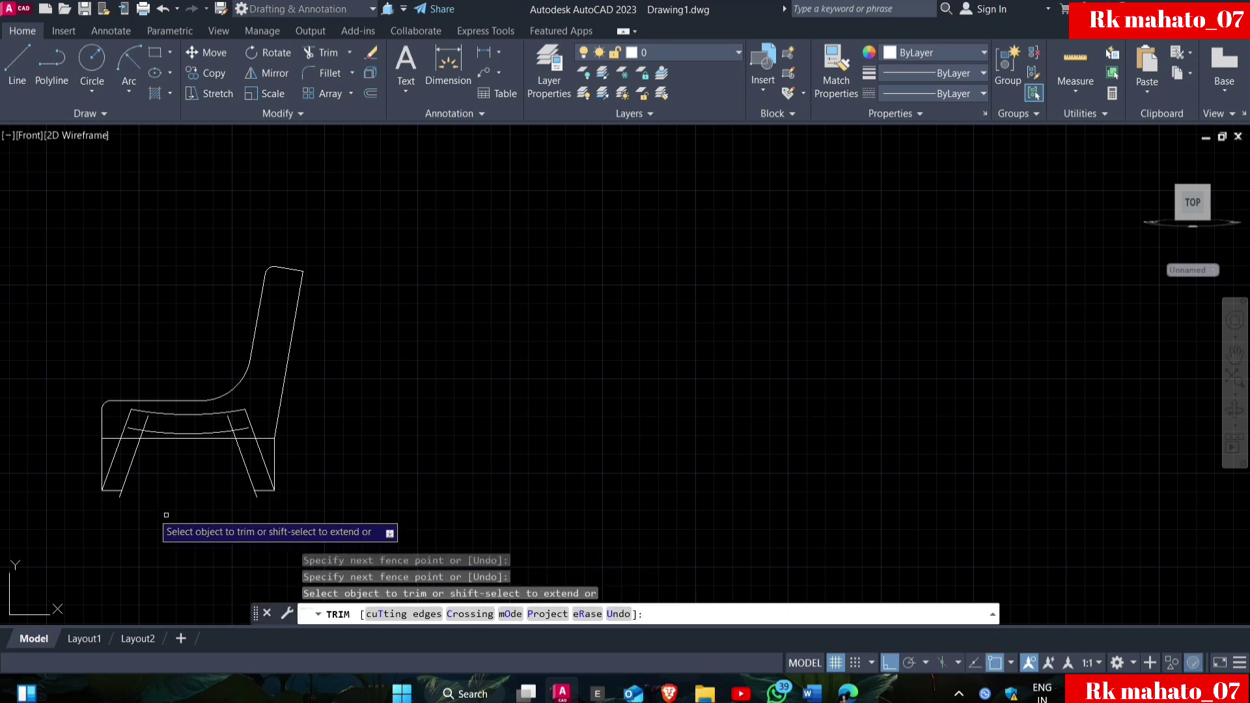
{"action": "left_click", "coordinate": [121, 493]}
{"action": "left_click", "coordinate": [256, 494]}
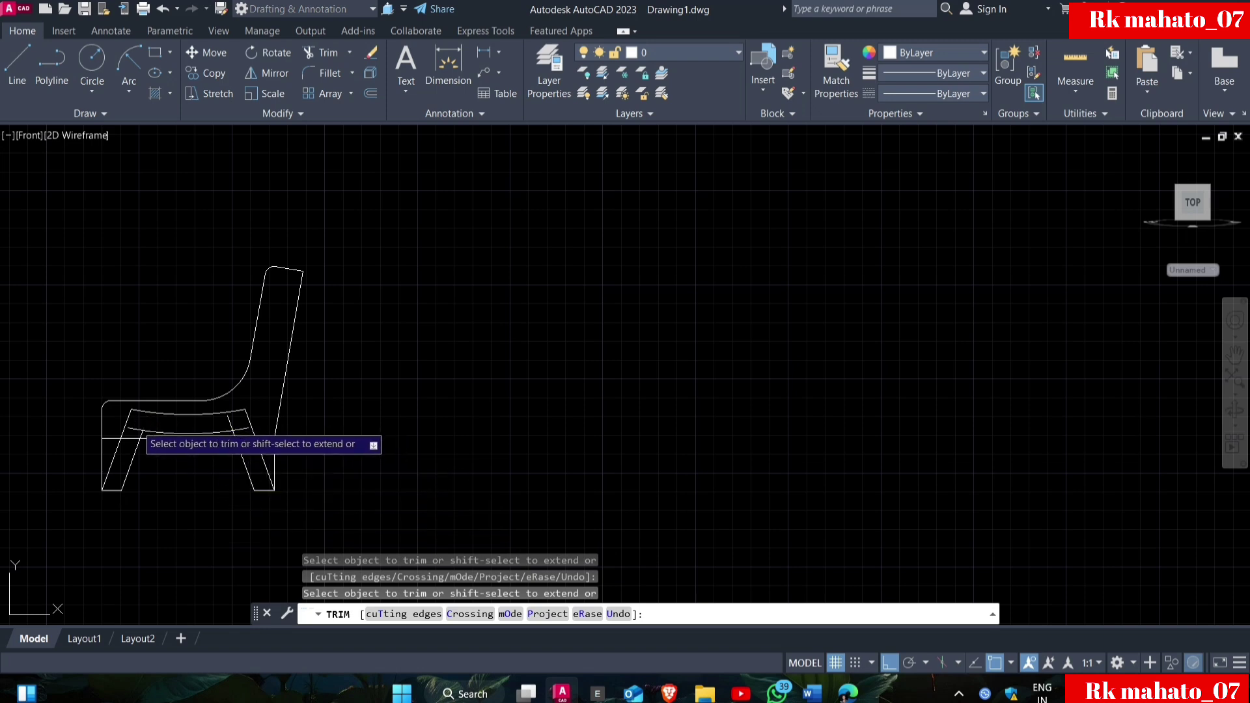
- Trim the overshooting ends where the inner leg lines meet the lower arc, and remove the vertical helper lines below the seat
{"action": "left_click", "coordinate": [136, 424]}
{"action": "left_click", "coordinate": [130, 432]}
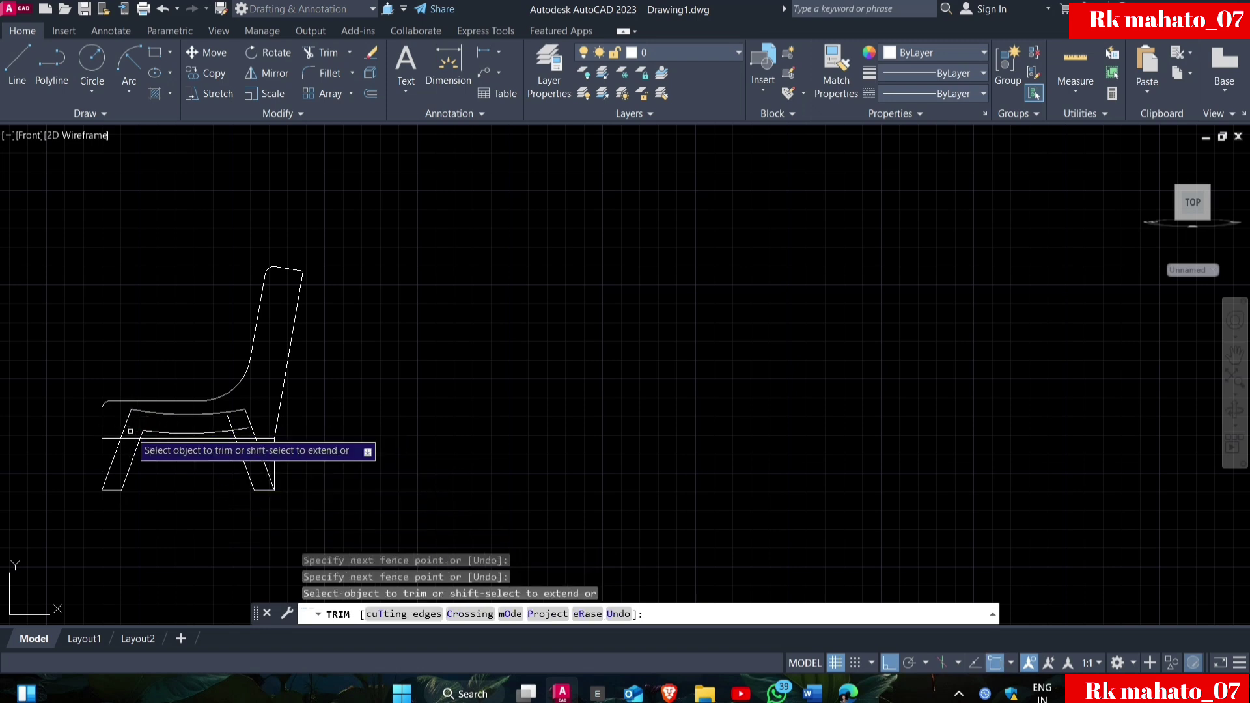
{"action": "left_click", "coordinate": [233, 422]}
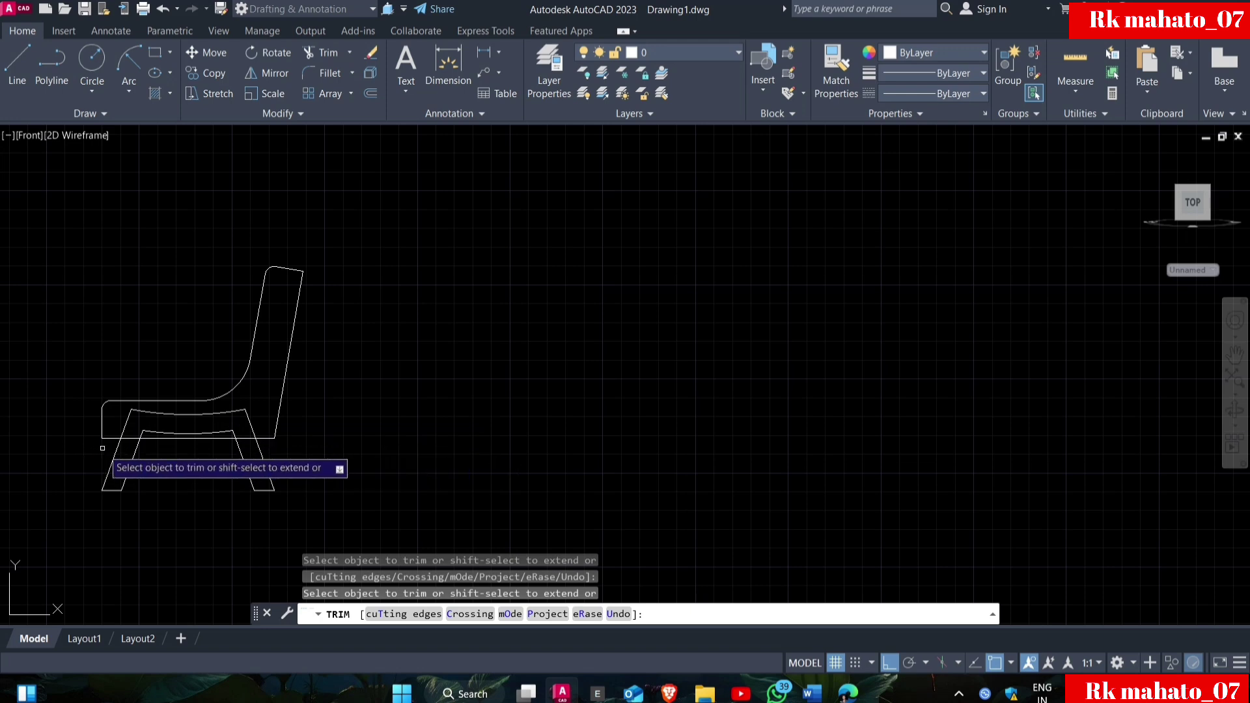
{"action": "key", "text": "Escape"}
- Join all the lines and arcs of the leg frame into one polyline
{"action": "left_click", "coordinate": [299, 453]}
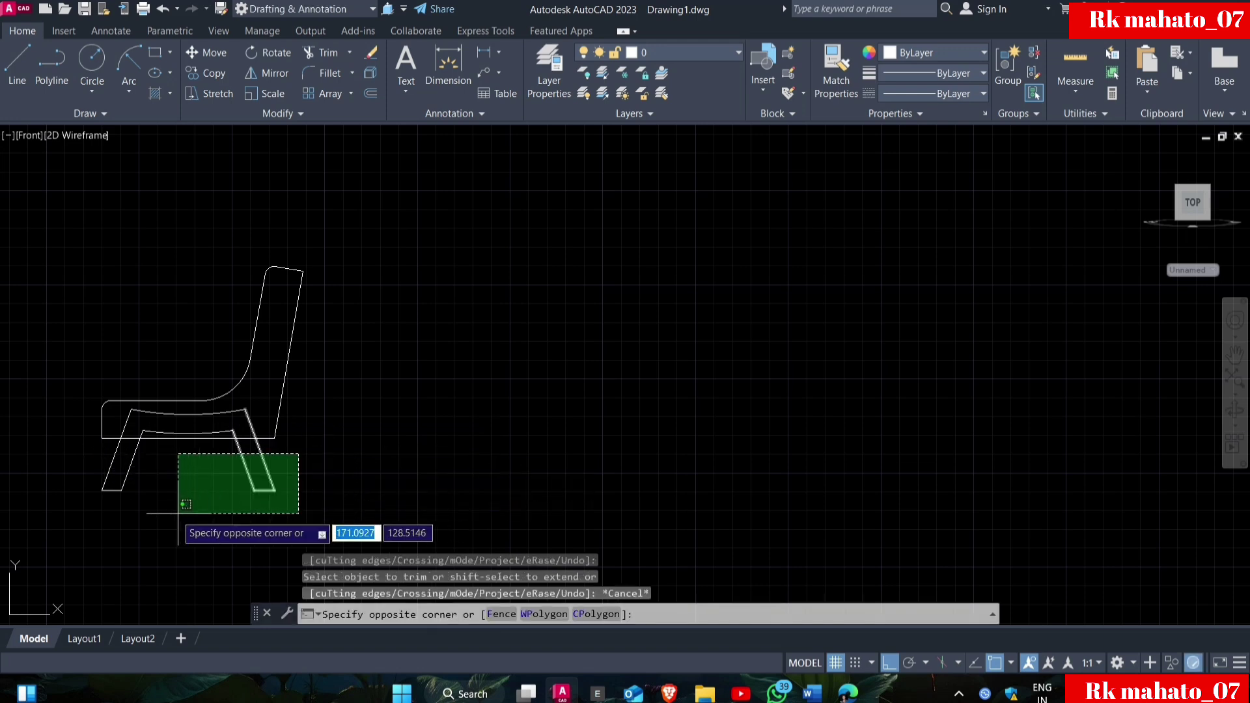
{"action": "left_click", "coordinate": [93, 510]}
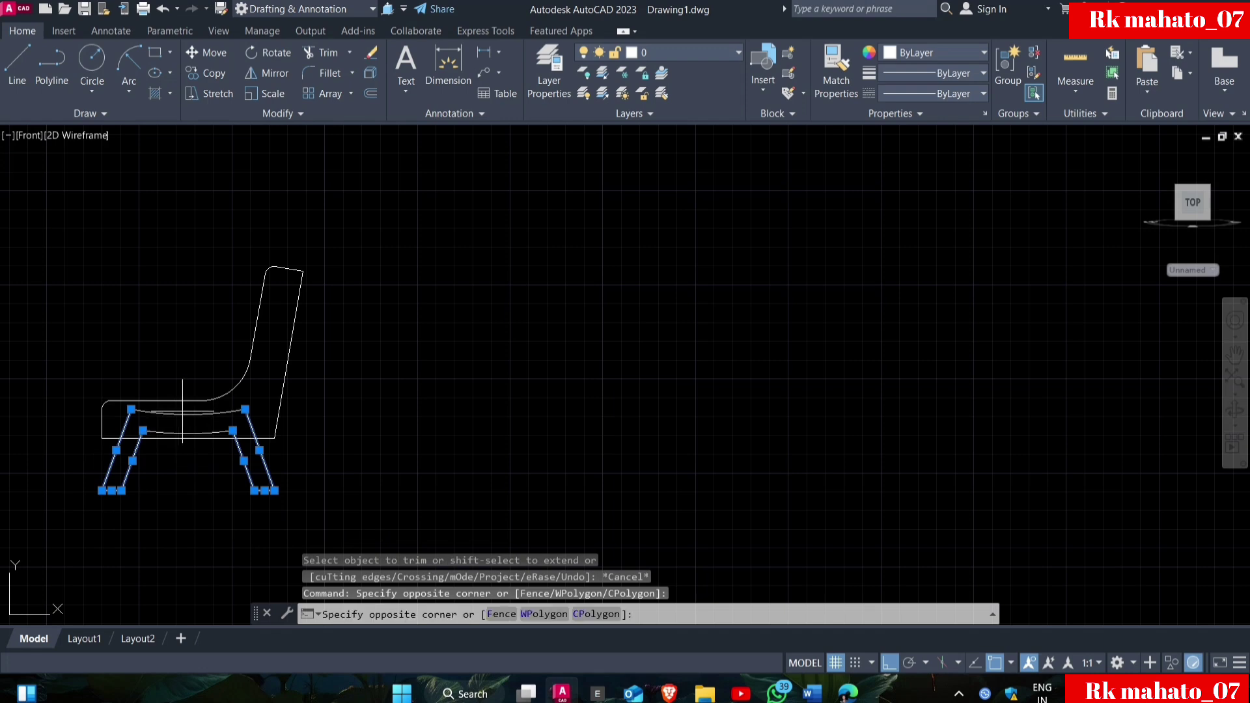
{"action": "left_click", "coordinate": [163, 440]}
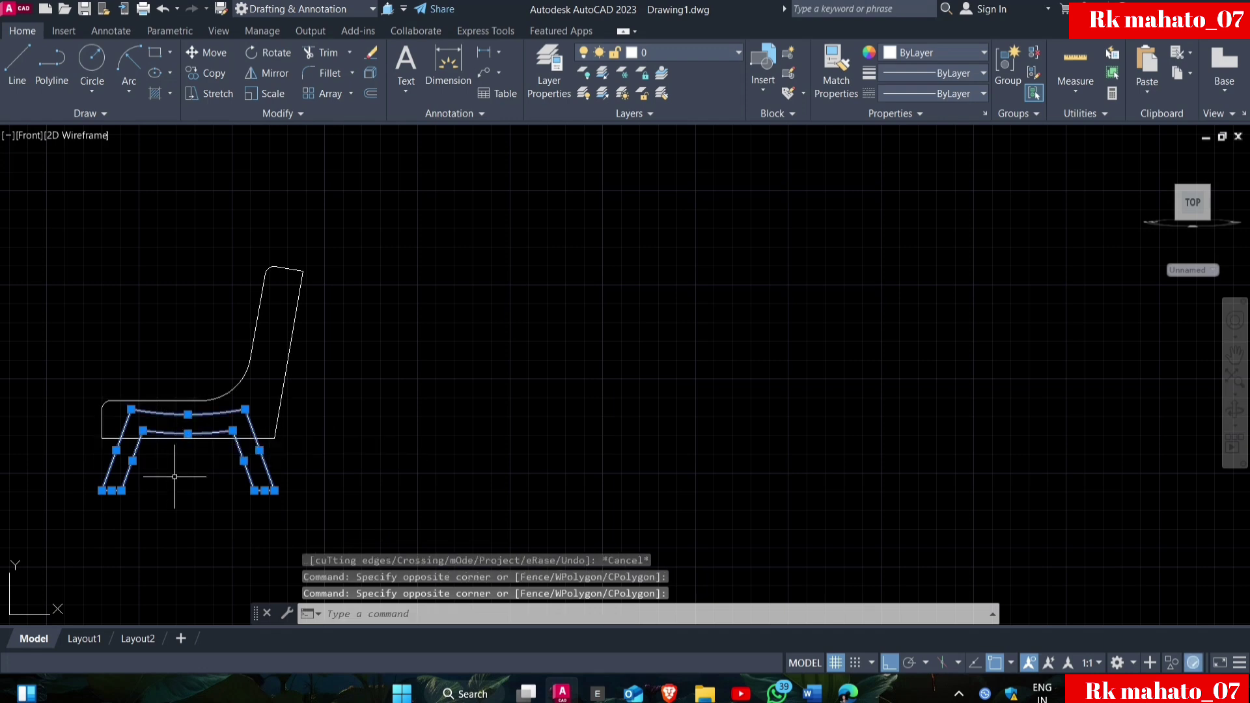
{"action": "type", "text": "J"}
{"action": "key", "text": "Return"}
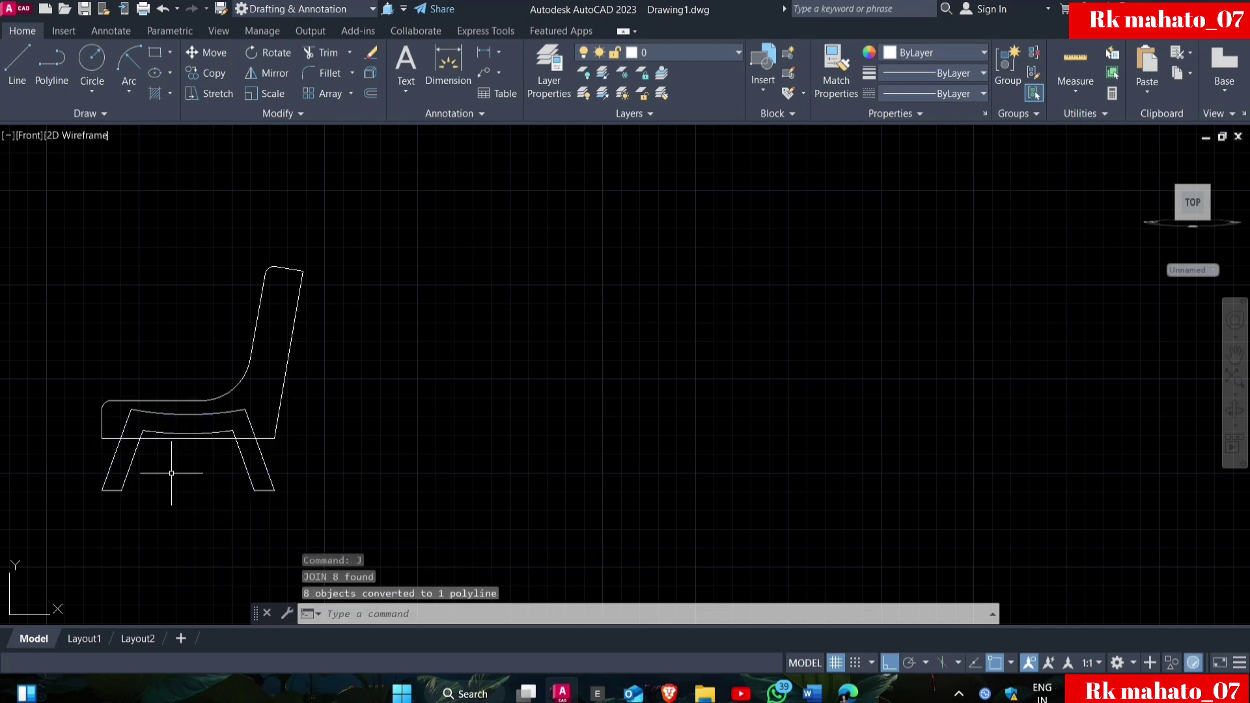
- Turn the model to an isometric corner view and switch to the 3D Modeling workspace
{"action": "left_click", "coordinate": [1177, 221]}
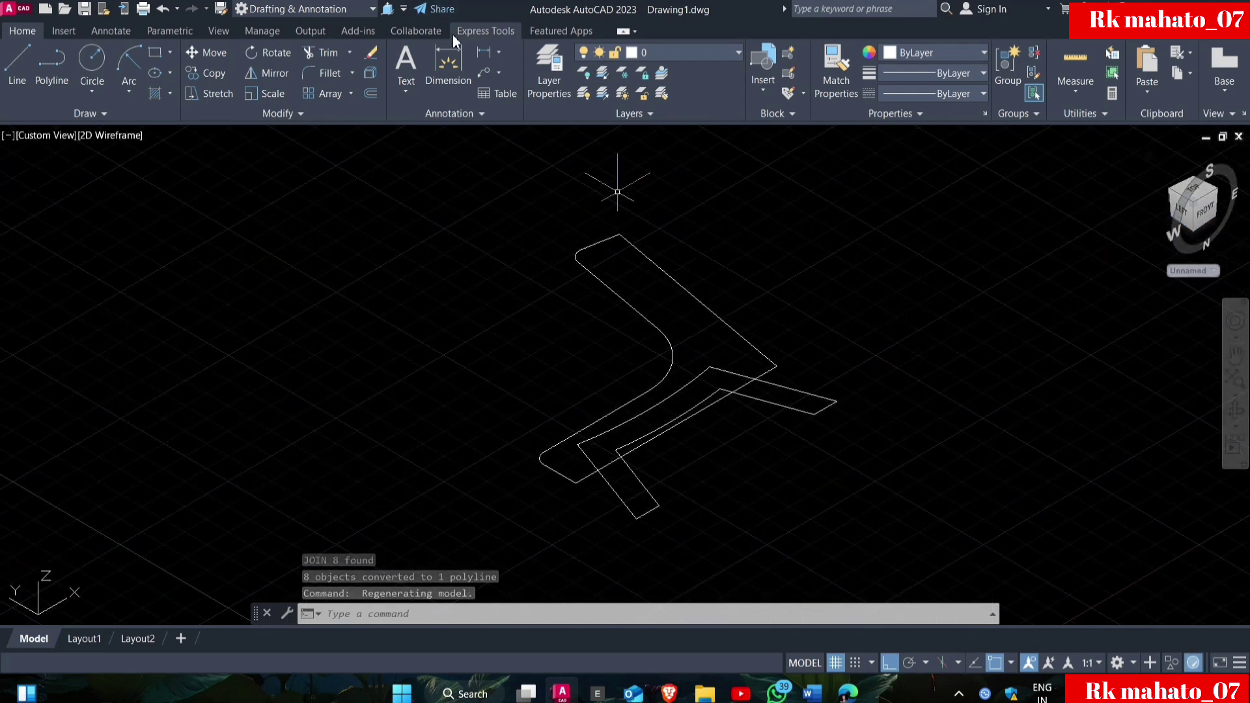
{"action": "left_click", "coordinate": [317, 10]}
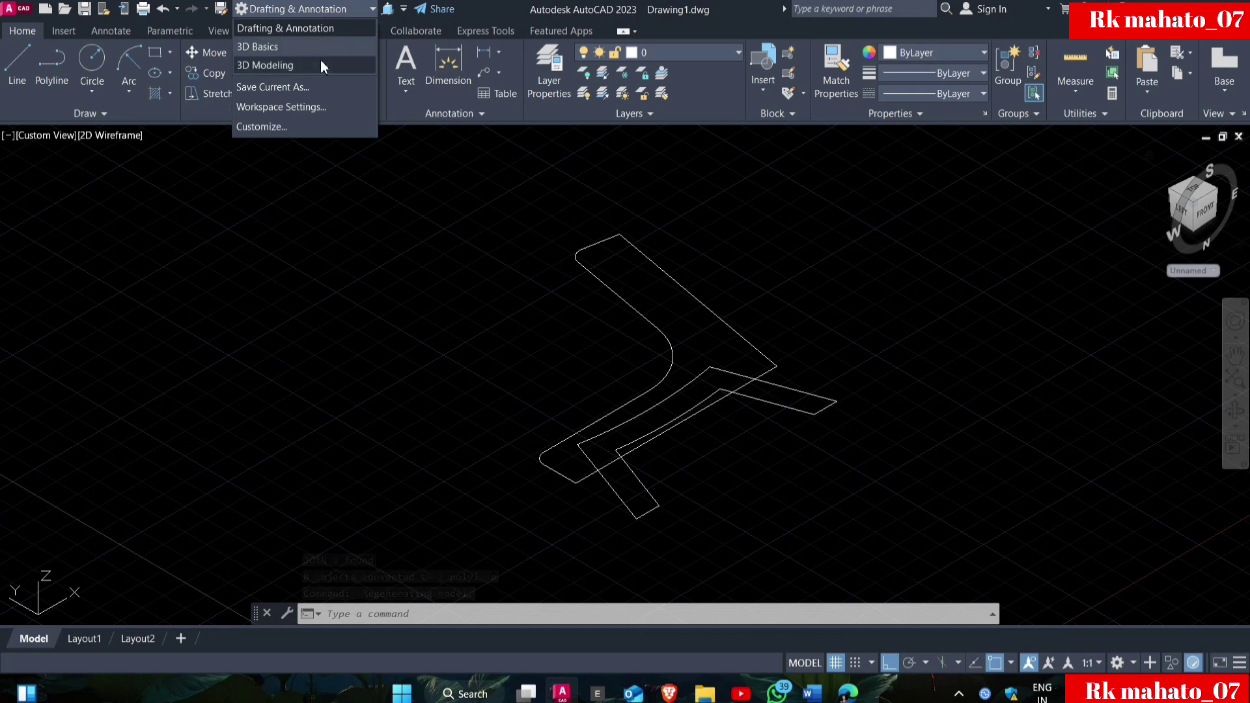
{"action": "left_click", "coordinate": [320, 65]}
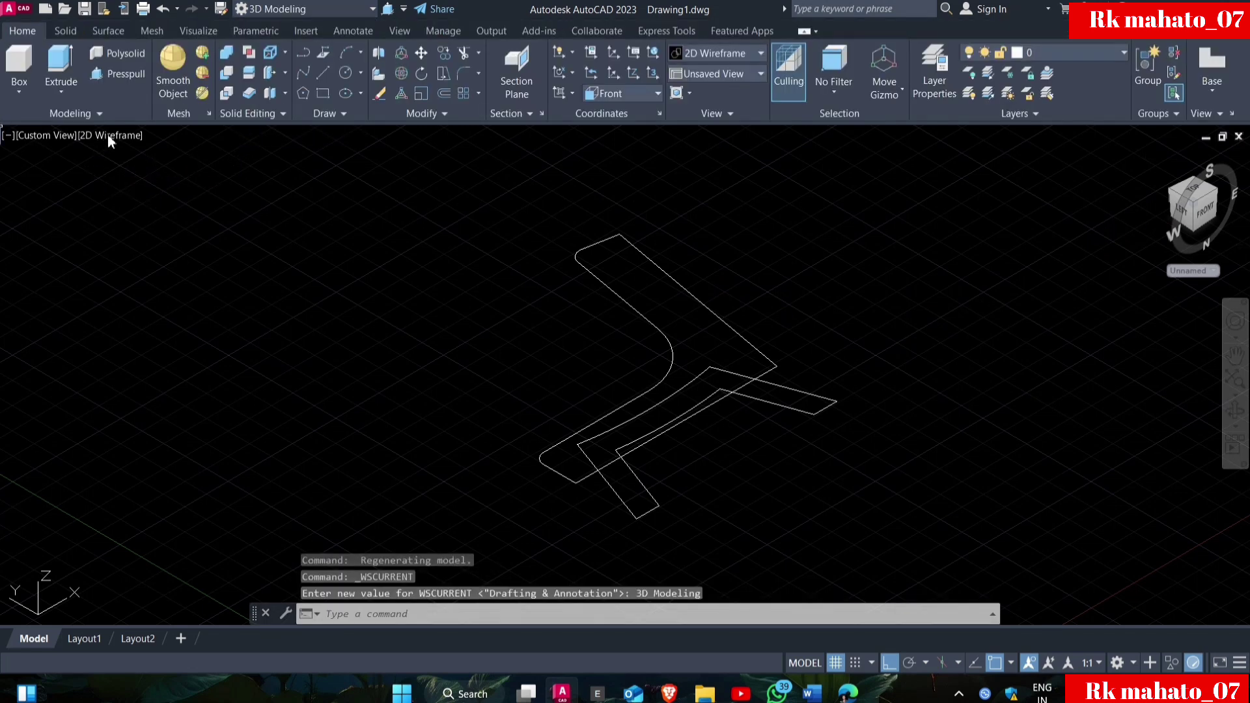
- Switch to the Realistic visual style and press-pull the closed seat-and-backrest profile to a height of 70 units downward
{"action": "left_click", "coordinate": [107, 134]}
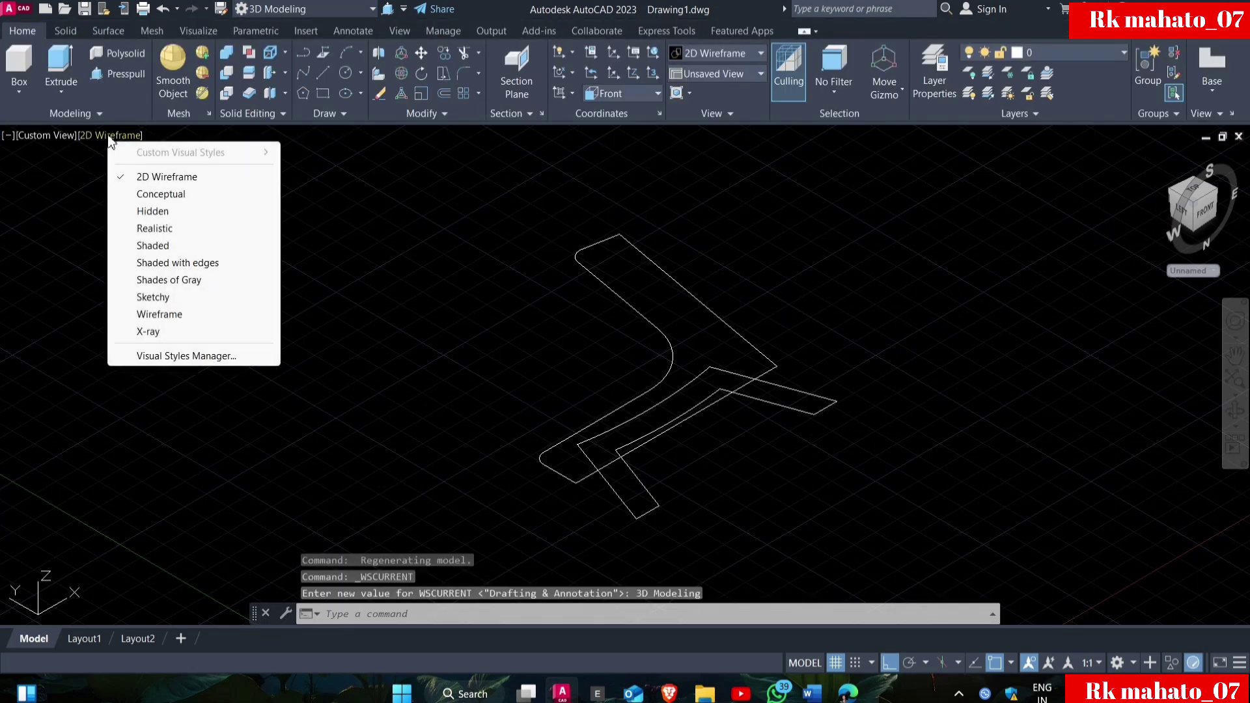
{"action": "left_click", "coordinate": [150, 229]}
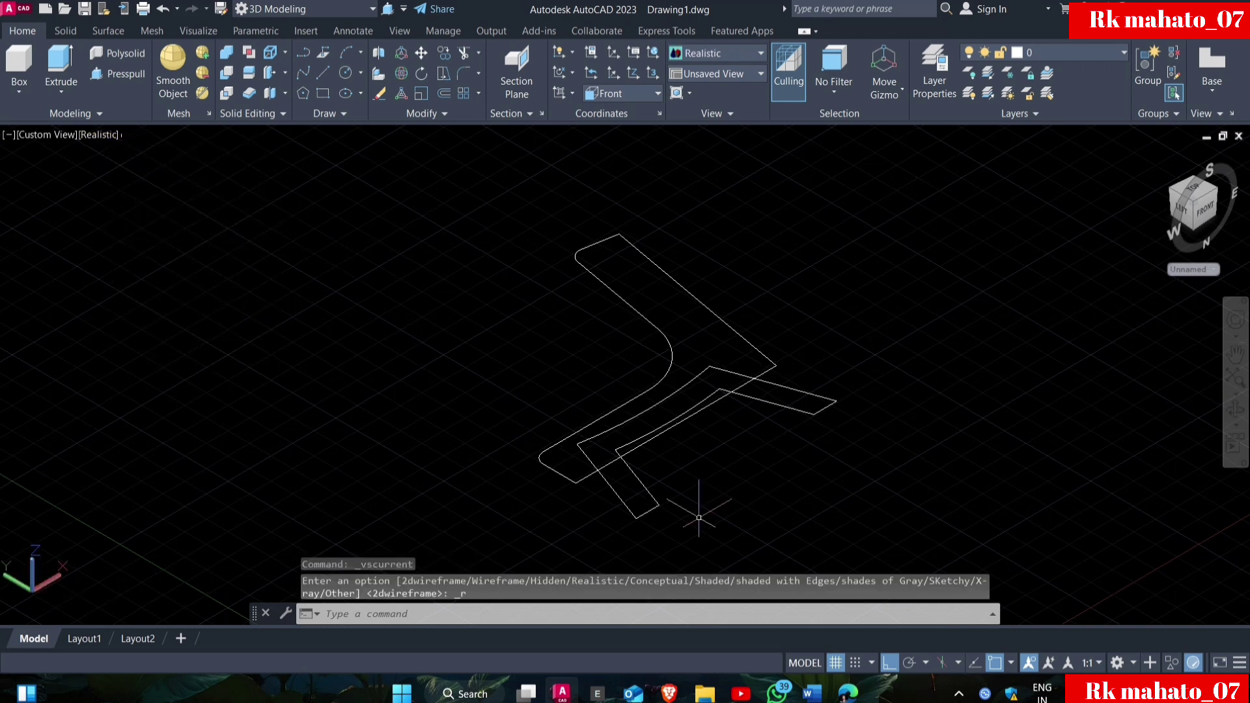
{"action": "left_click", "coordinate": [127, 72]}
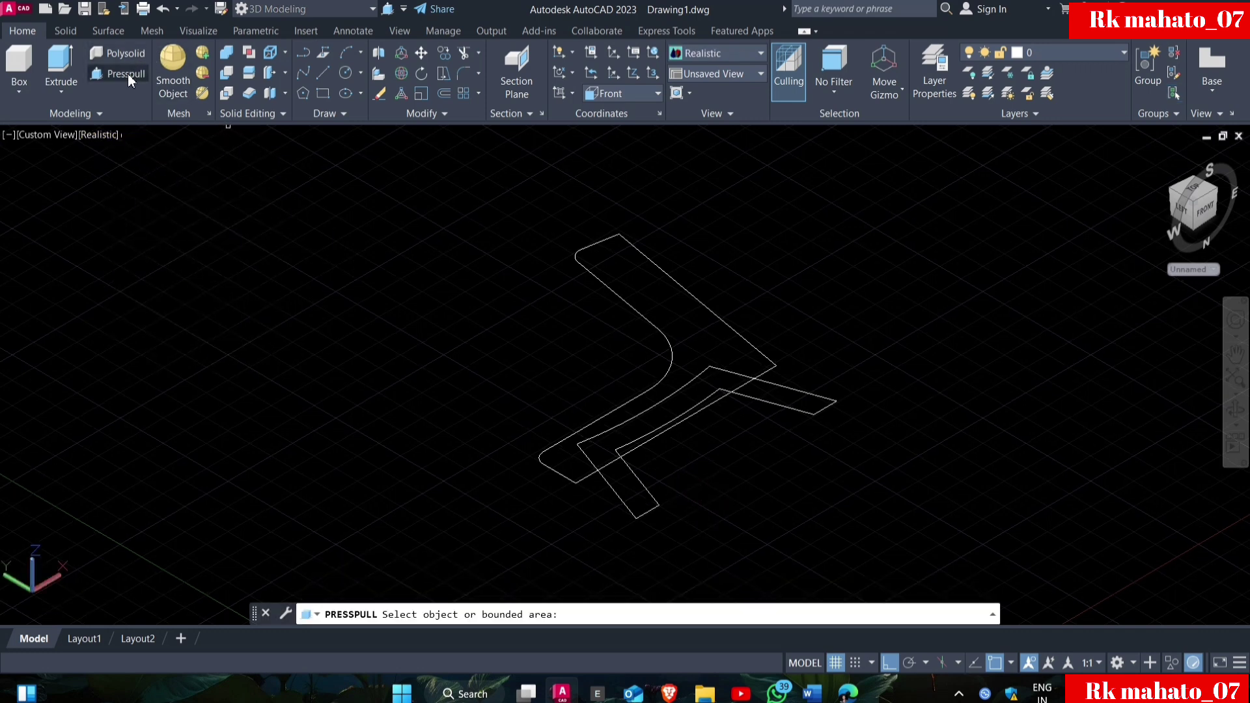
{"action": "left_click", "coordinate": [650, 321]}
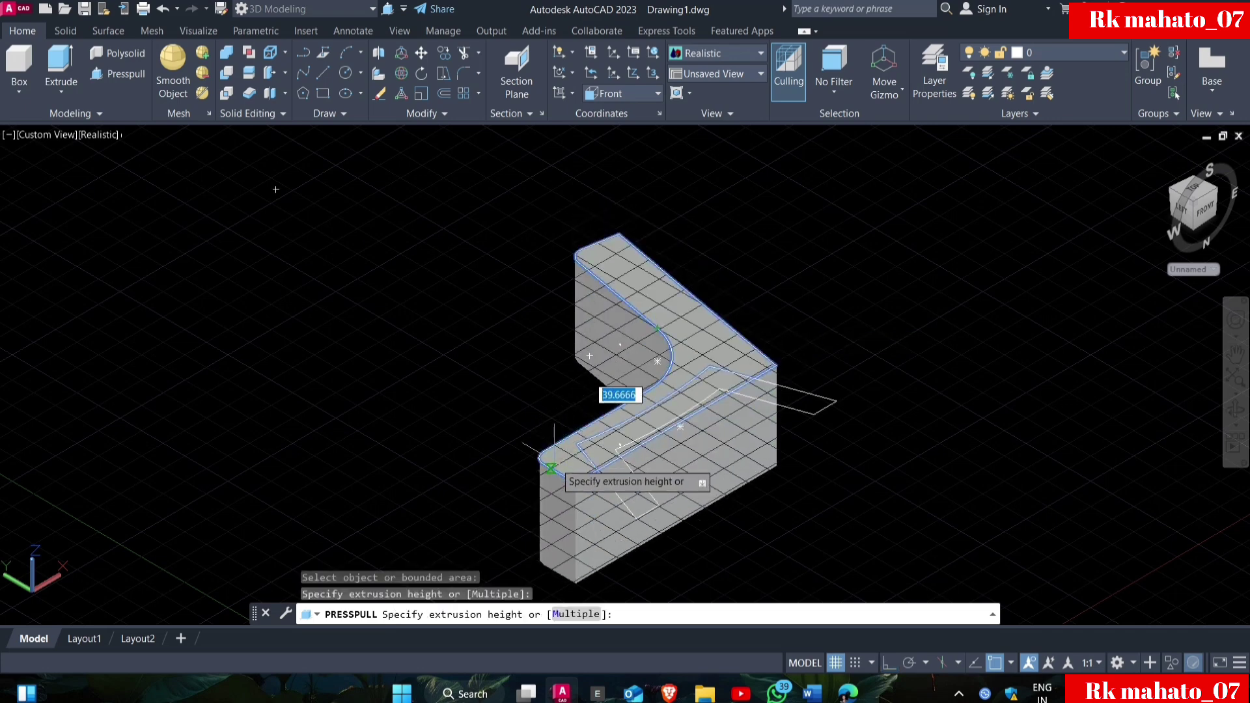
{"action": "type", "text": "70"}
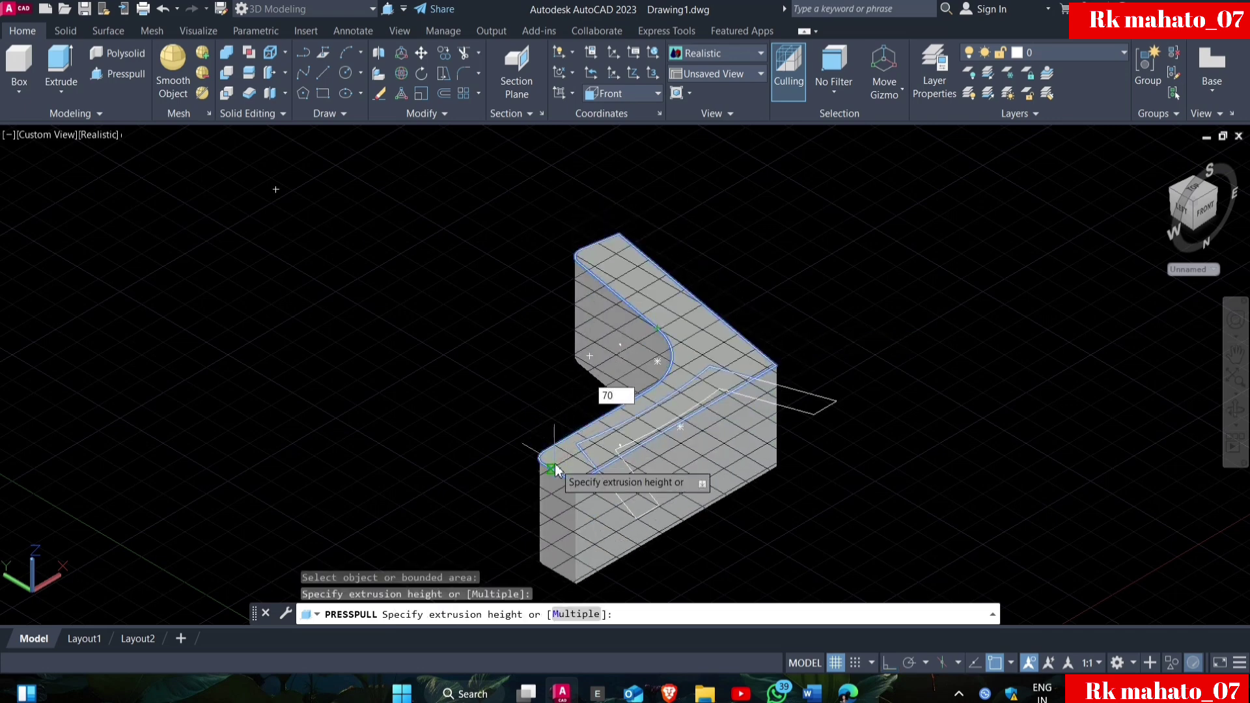
{"action": "key", "text": "Return"}
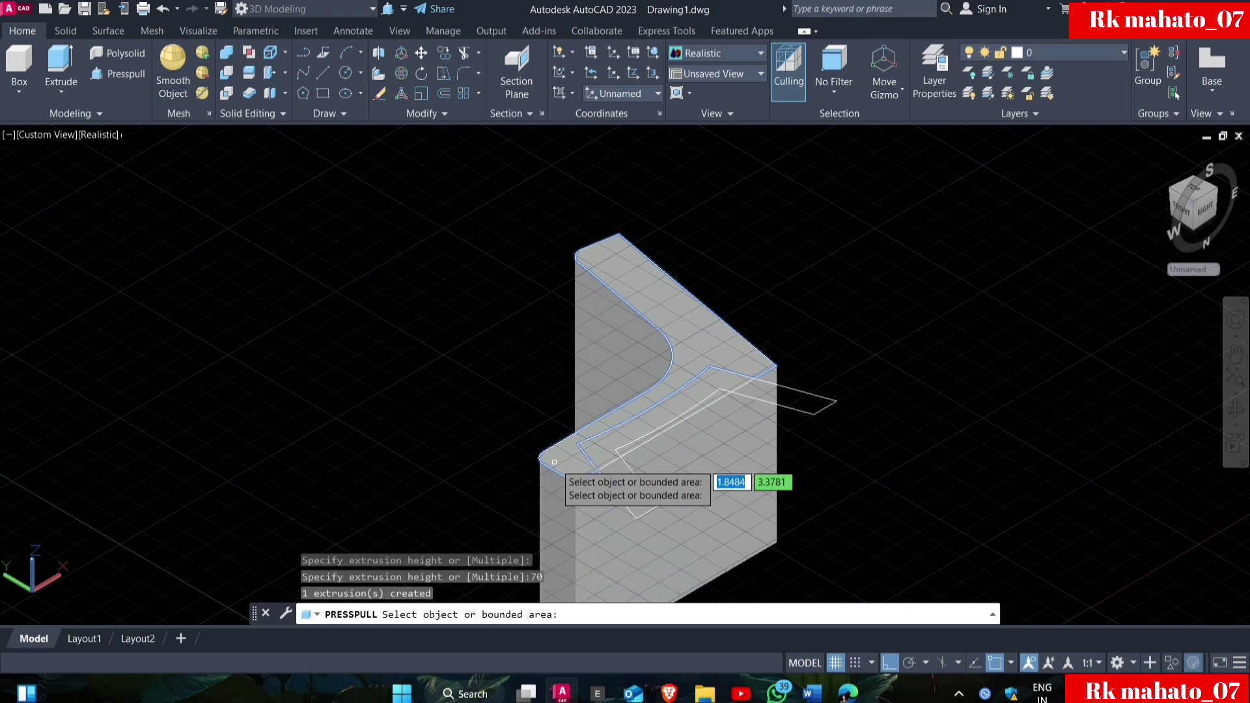
- Press-pull the closed leg frame outline 10 units outward, away from the seat body
{"action": "left_click", "coordinate": [821, 407]}
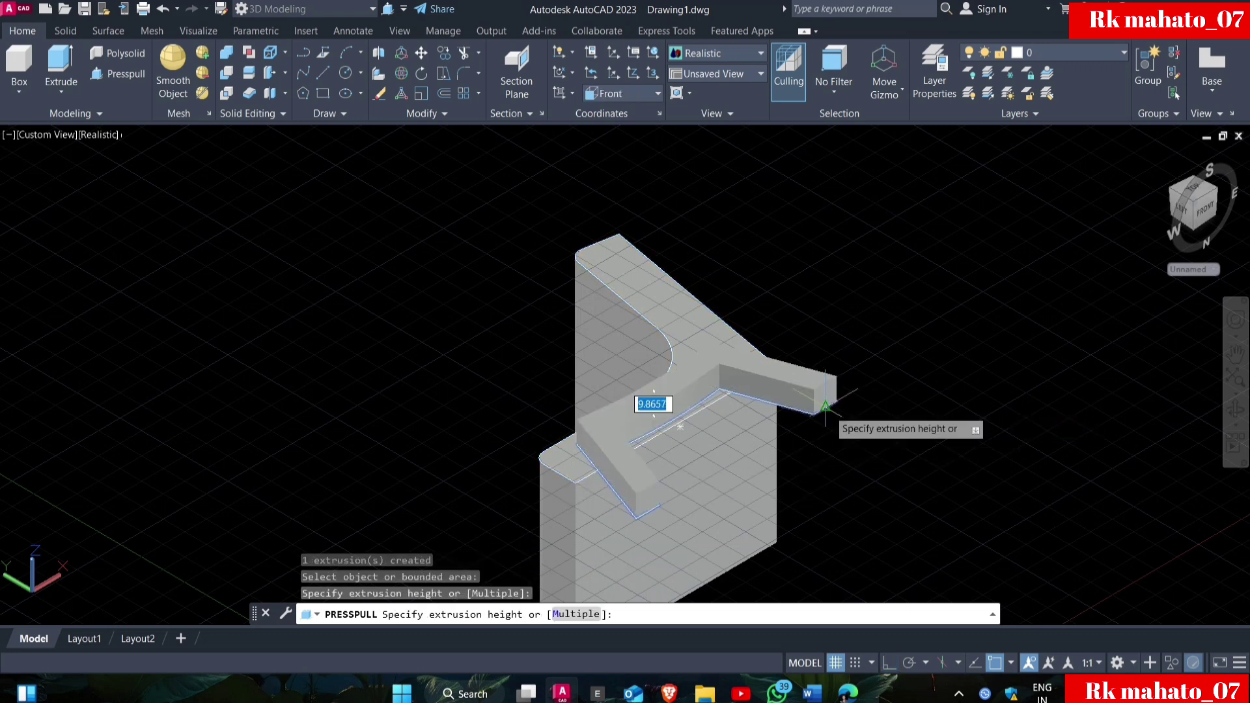
{"action": "type", "text": "10"}
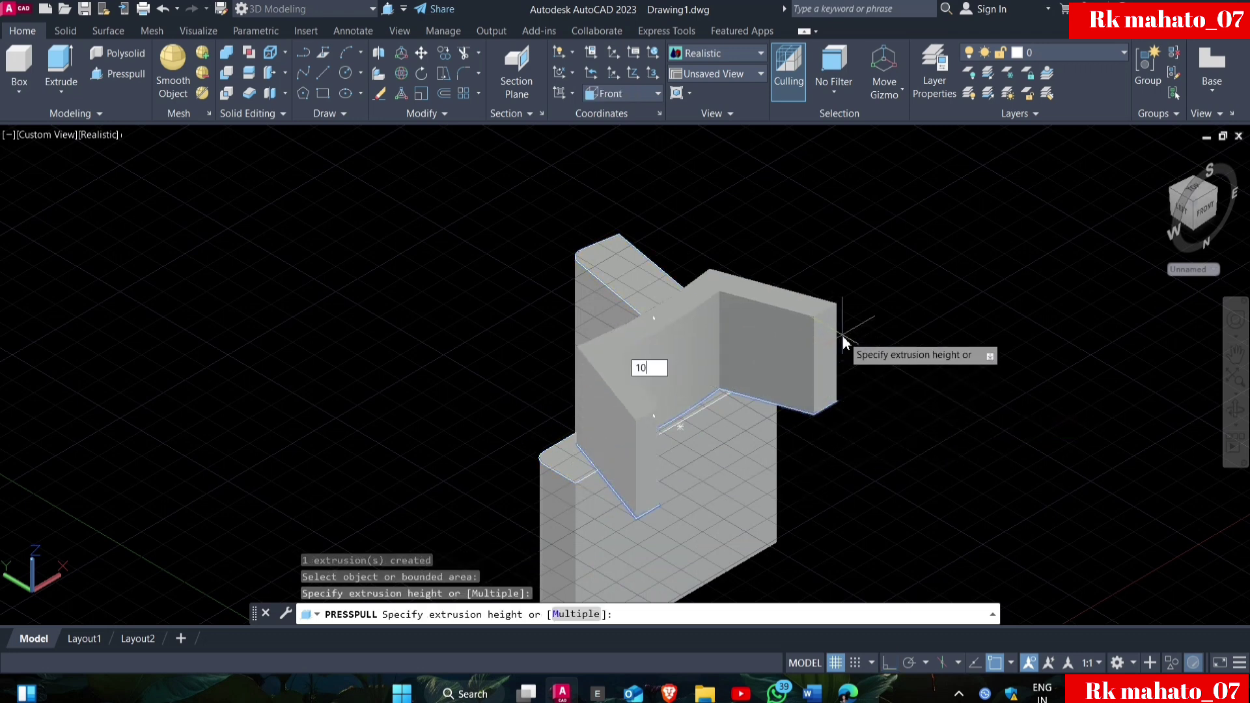
{"action": "key", "text": "Return"}
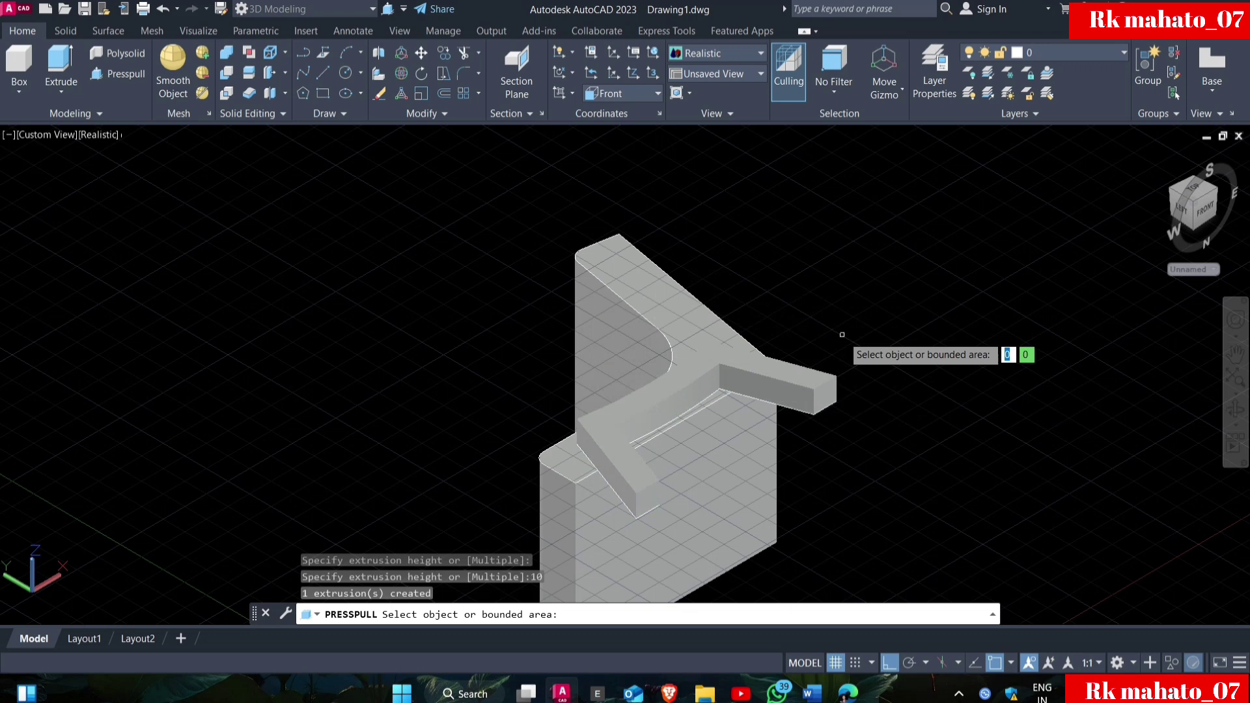
{"action": "key", "text": "Return"}
- Copy the leg frame solid 80 units straight down to the opposite side of the seat, using a leg's lower corner as base point
{"action": "left_click", "coordinate": [811, 403]}
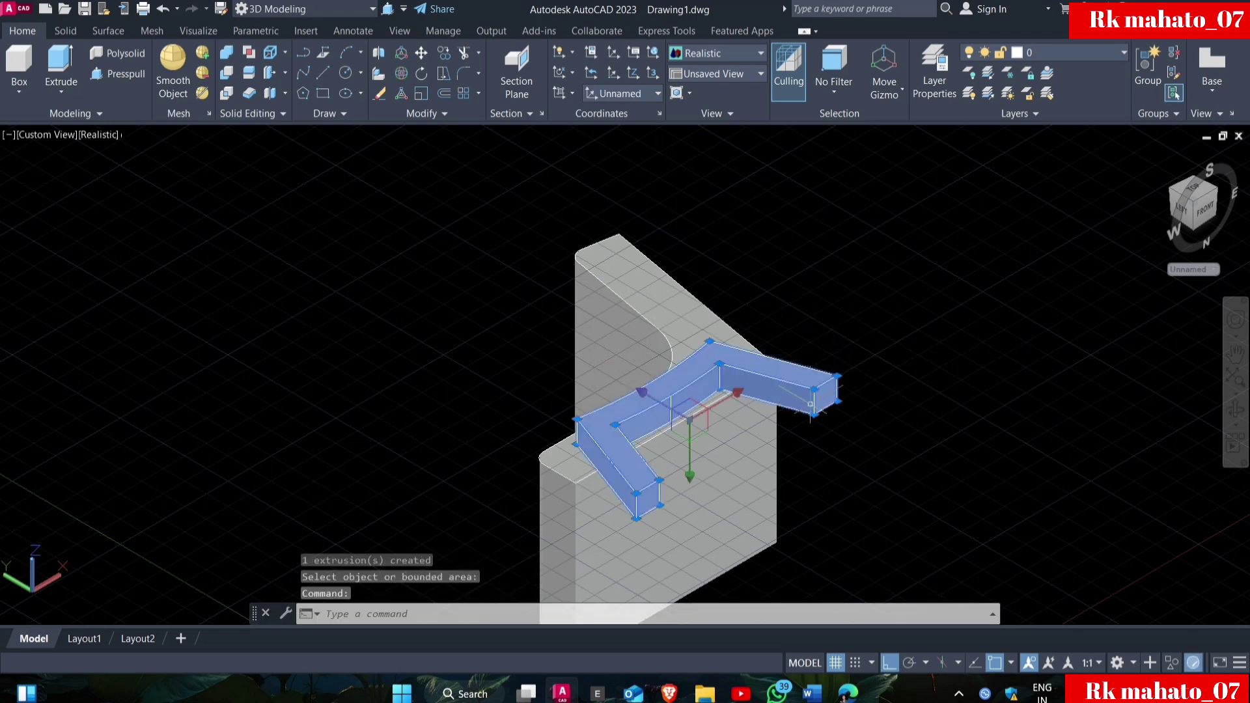
{"action": "type", "text": "co"}
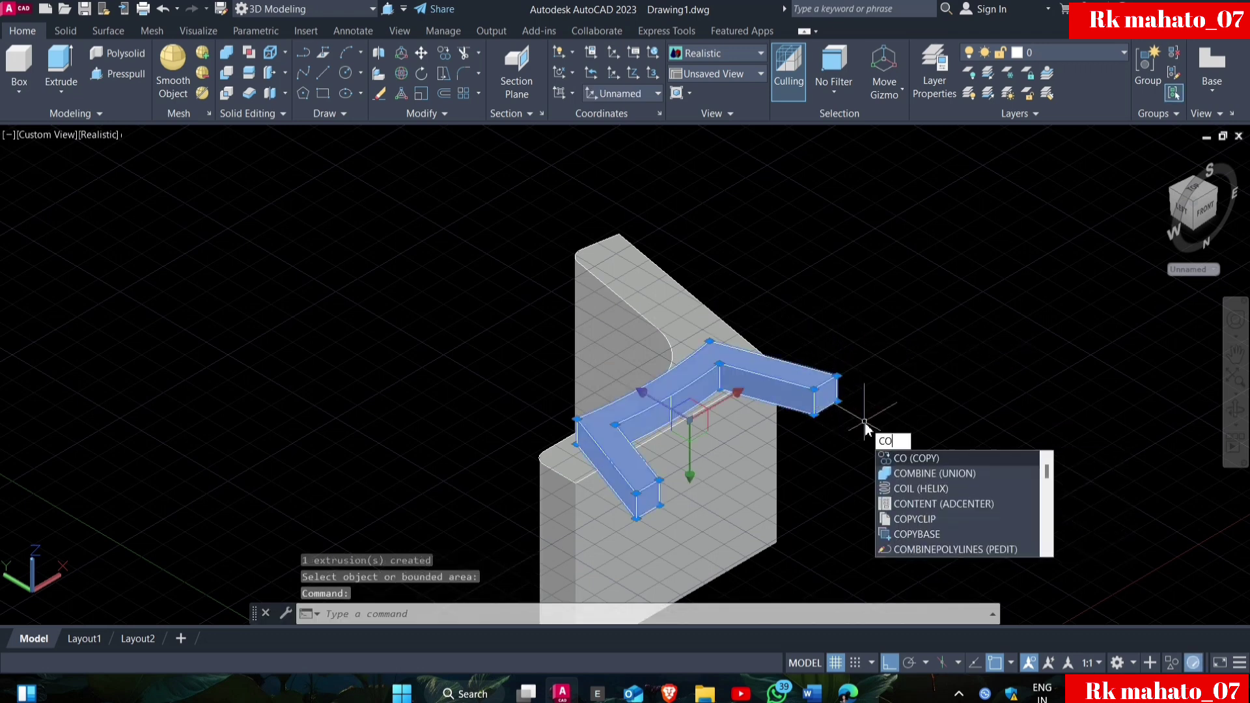
{"action": "key", "text": "Return"}
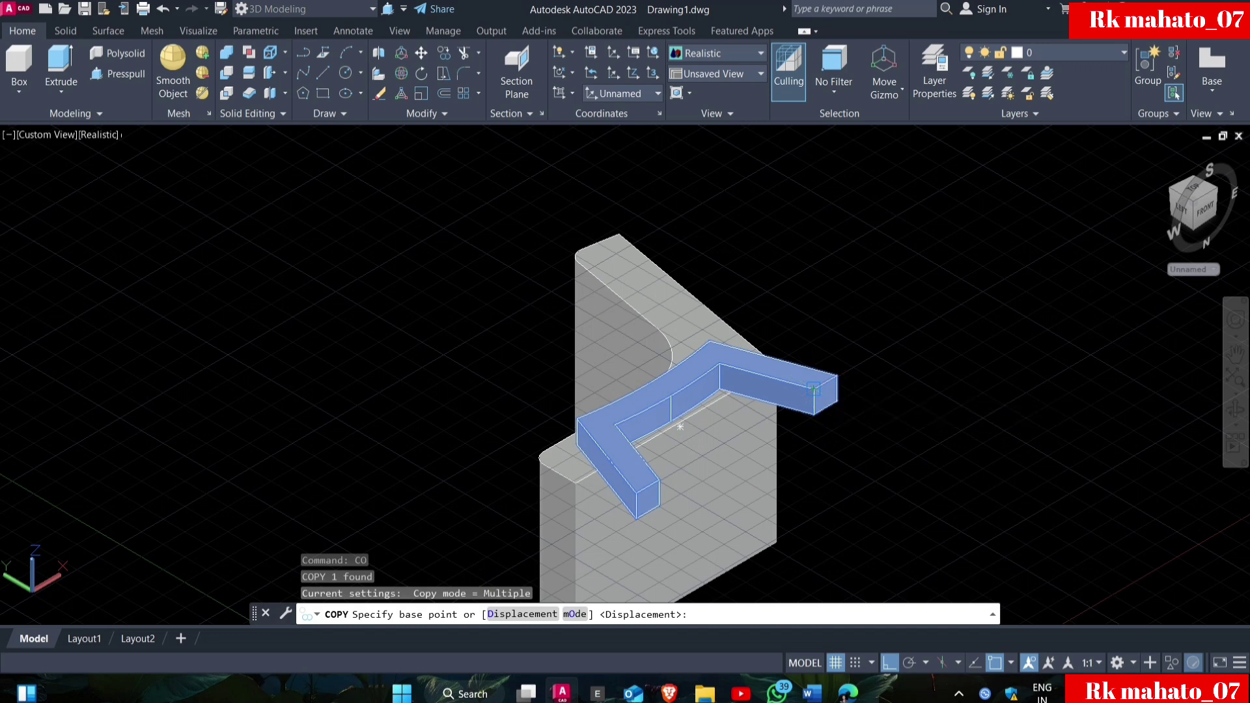
{"action": "left_click", "coordinate": [813, 414]}
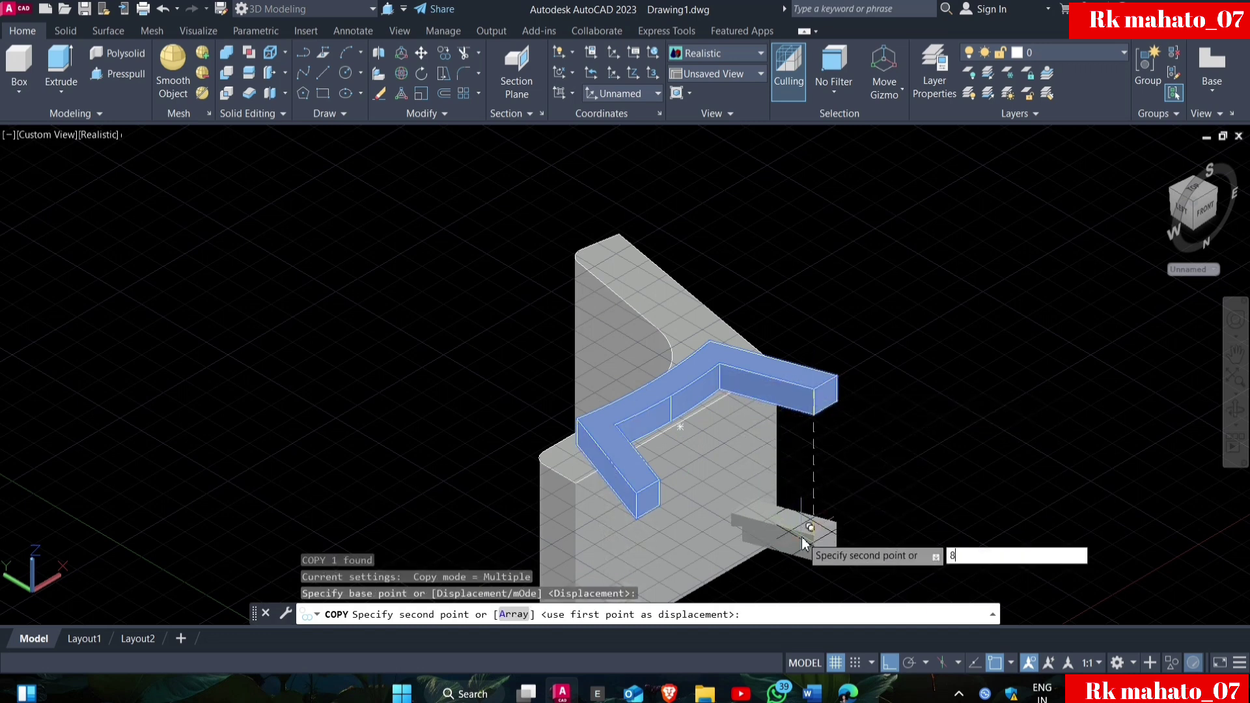
{"action": "type", "text": "0"}
{"action": "key", "text": "Return"}
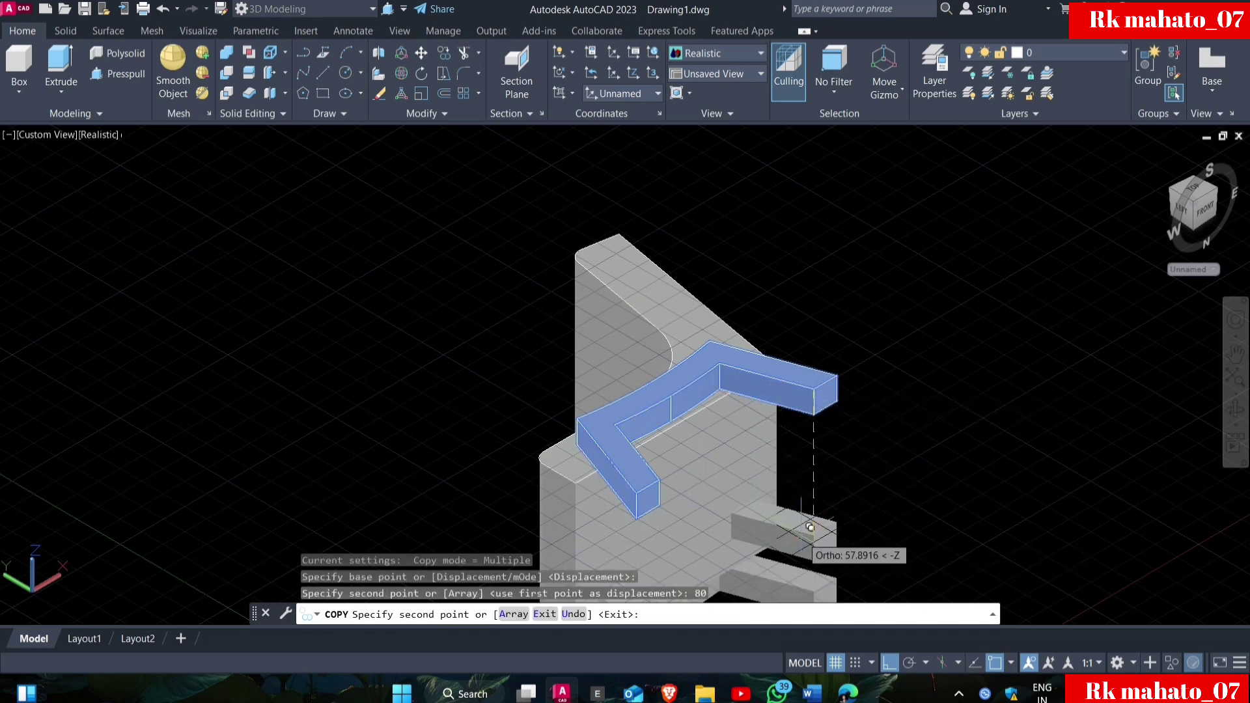
{"action": "key", "text": "Escape"}
- Turn off the drawing grid and bring the whole chair into view
{"action": "left_click", "coordinate": [836, 664]}
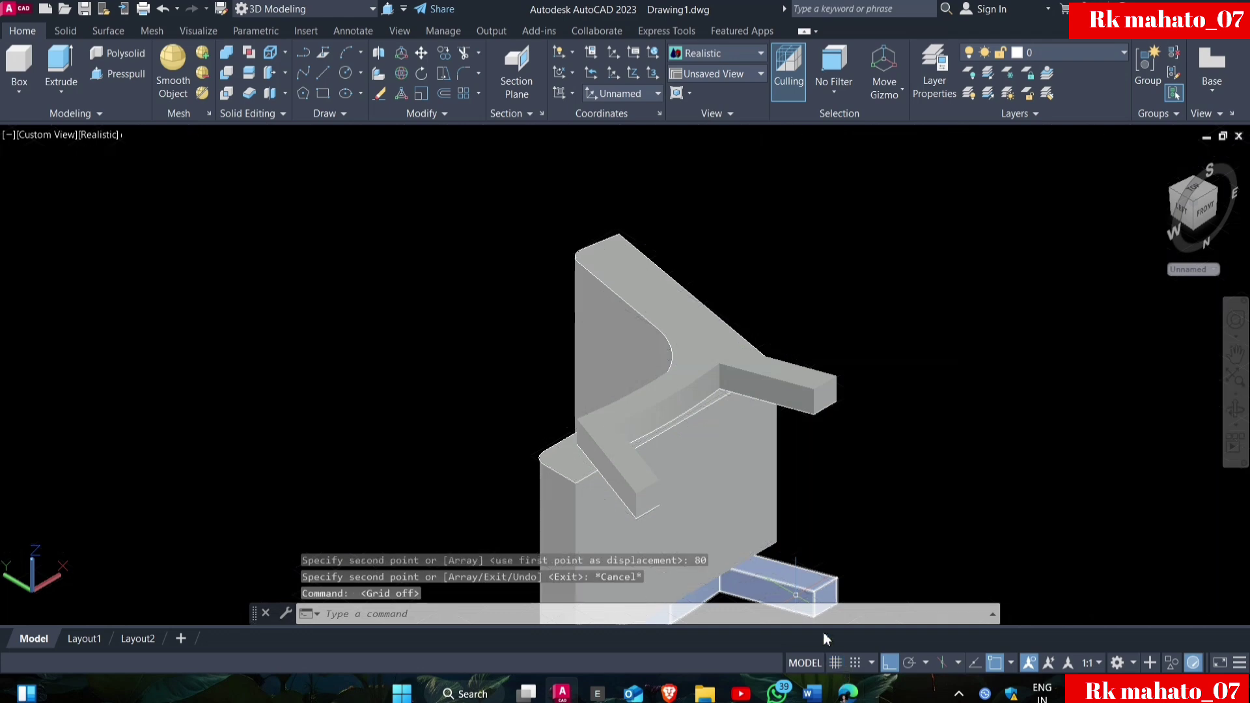
{"action": "middle_click_drag", "start_coordinate": [755, 514], "coordinate": [732, 433]}
{"action": "scroll", "coordinate": [928, 447], "scroll_direction": "down", "scroll_amount": 3}
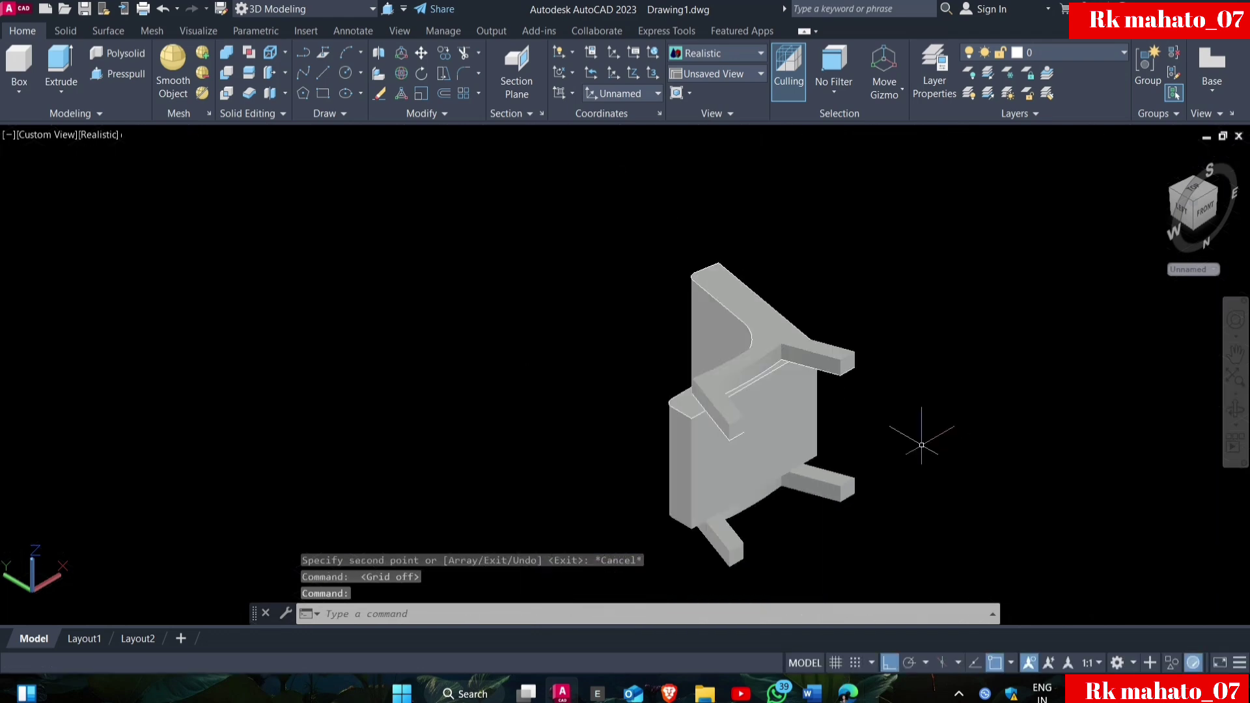
- Set the Top view and orbit the chair until it stands upright on its legs to inspect it from the side
{"action": "left_click", "coordinate": [1237, 410]}
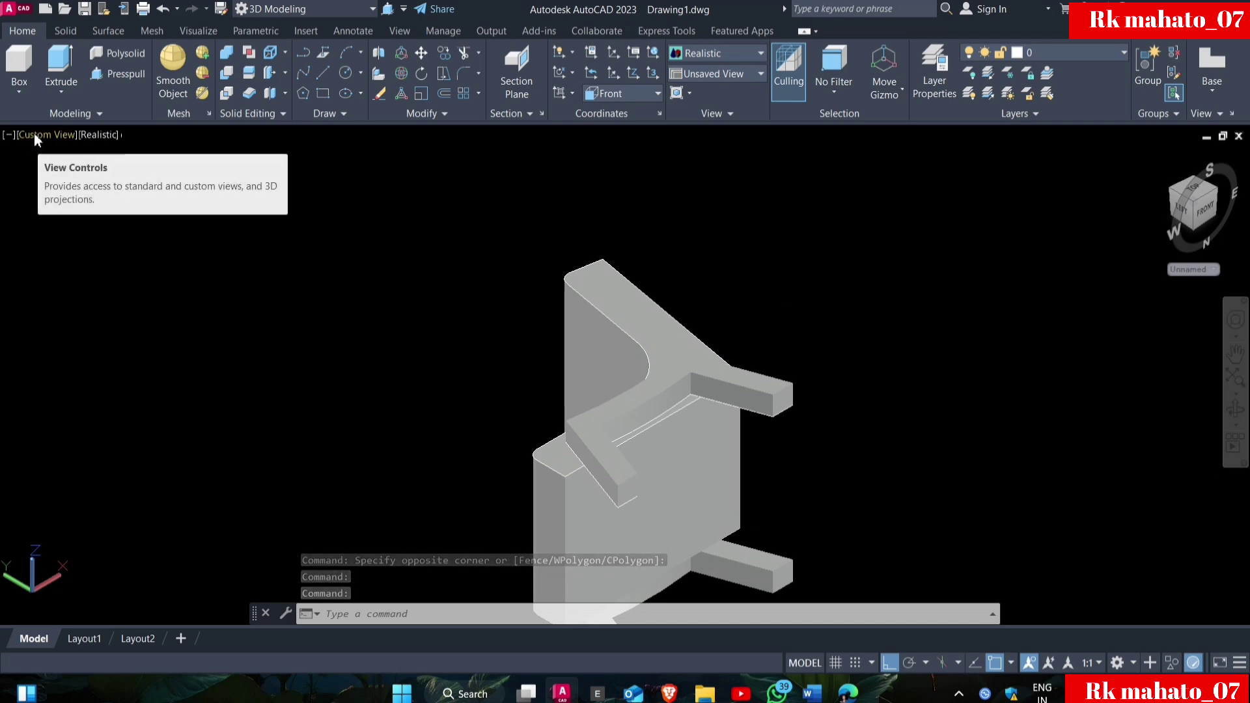
{"action": "left_click", "coordinate": [34, 135]}
{"action": "left_click", "coordinate": [65, 177]}
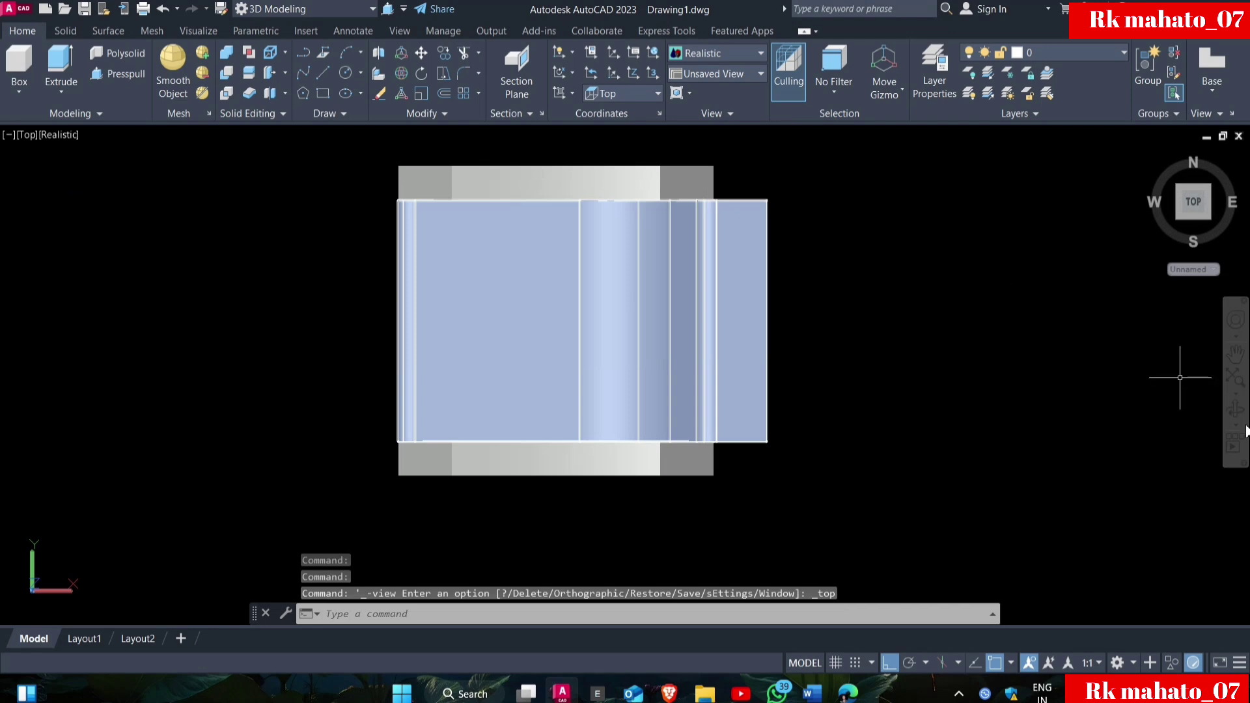
{"action": "left_click", "coordinate": [1235, 408]}
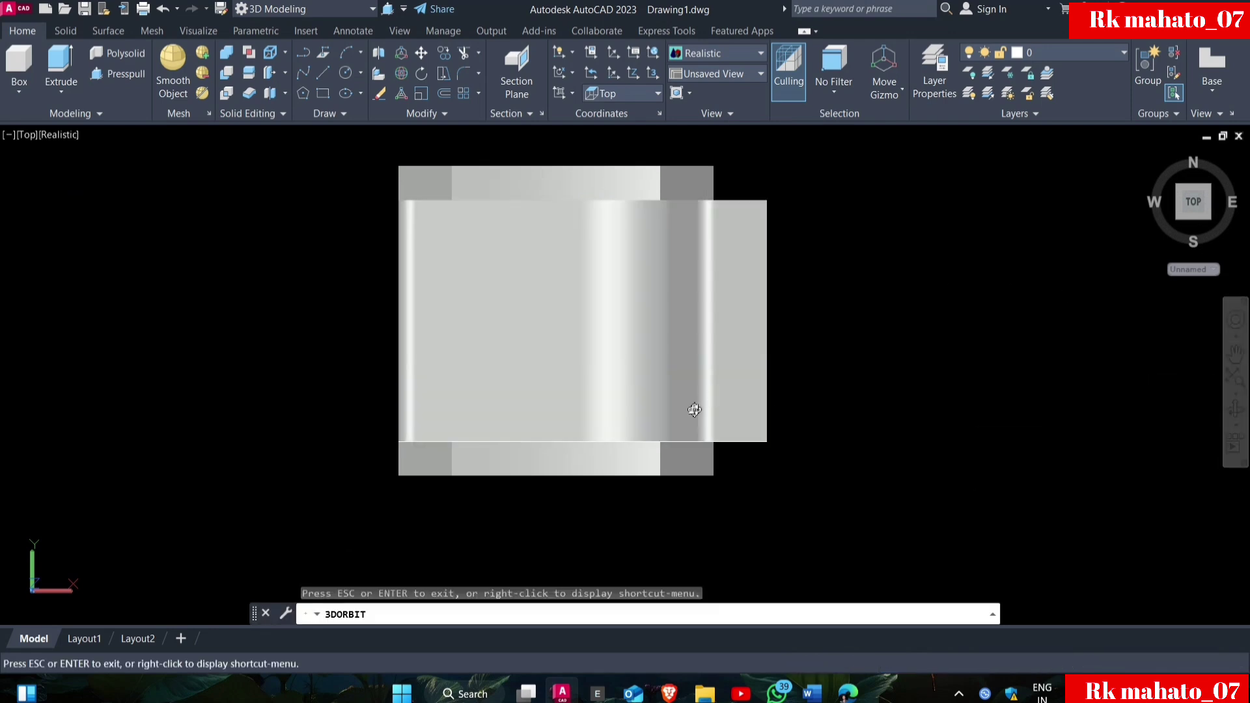
{"action": "left_click_drag", "start_coordinate": [693, 409], "coordinate": [427, 255]}
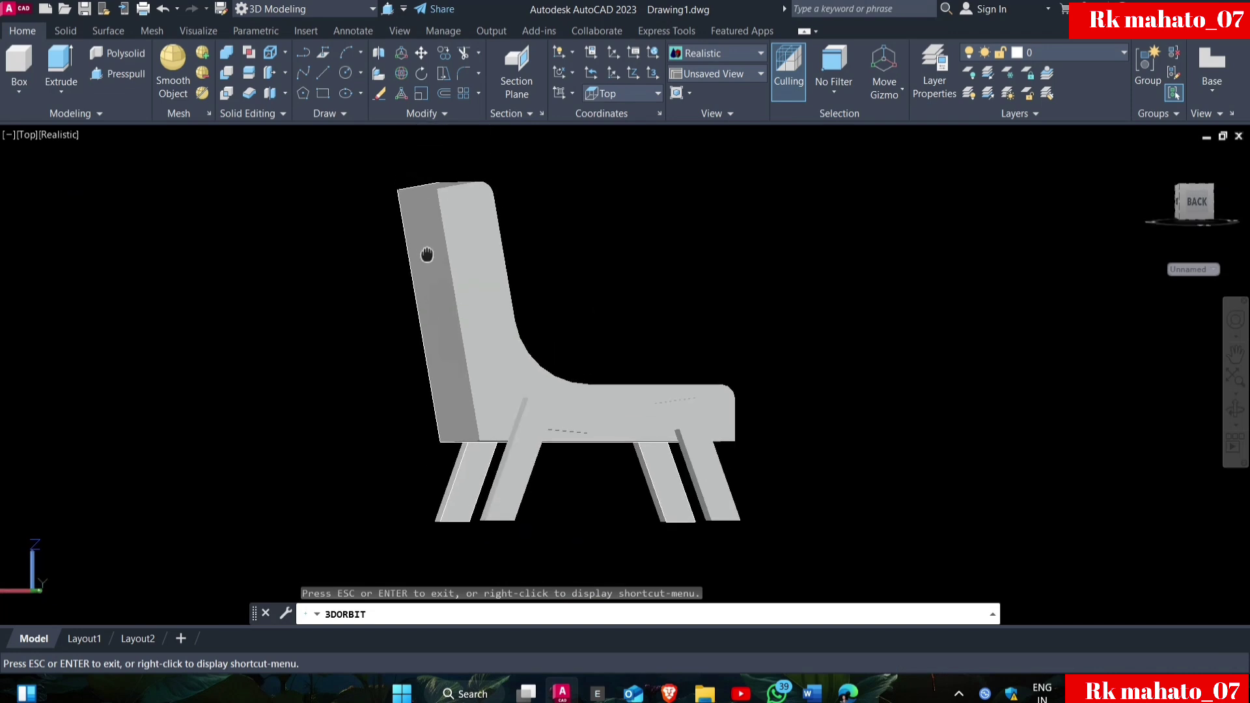